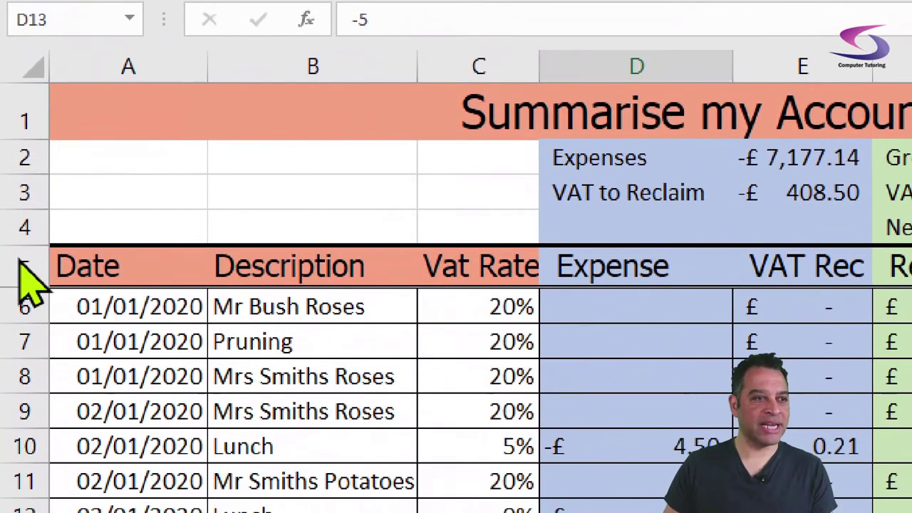
Insert a blank row above the table's heading row, row 5.
click(21, 267)
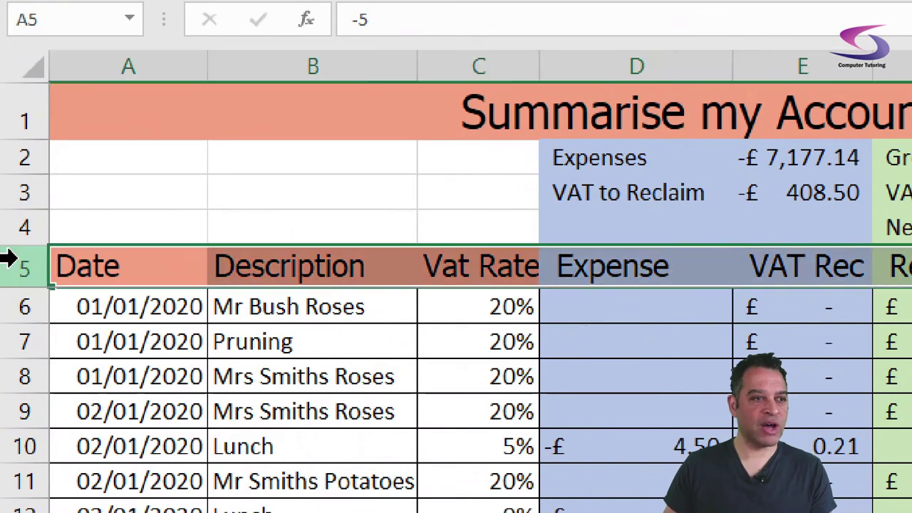
right_click(22, 267)
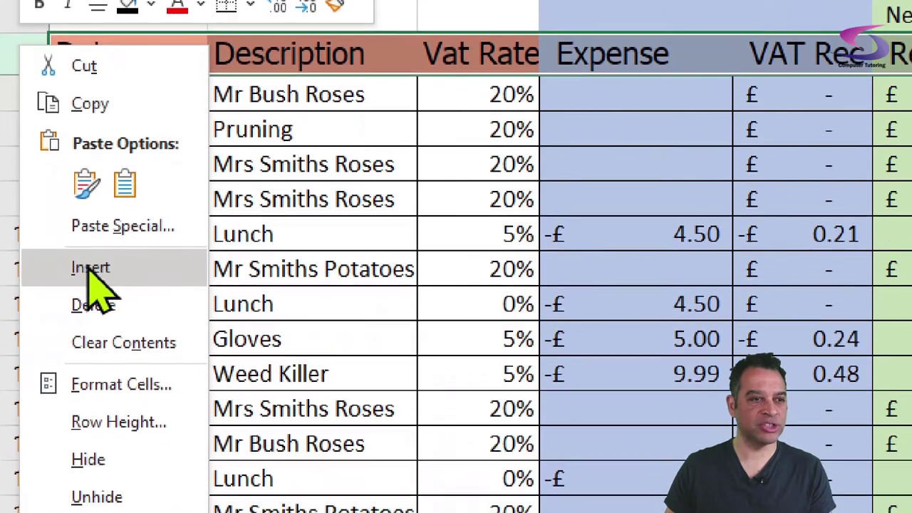
click(91, 269)
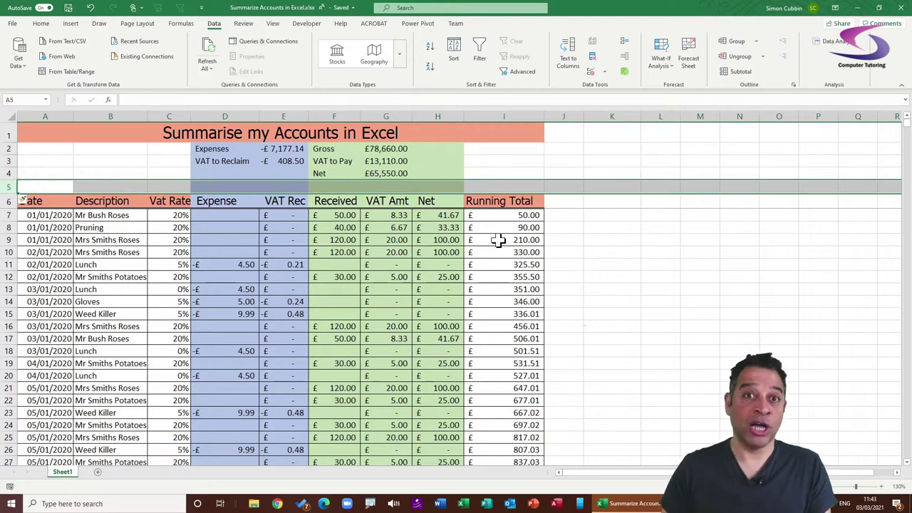
Fill cells A5:I5 with black and shrink row 5 to a thin divider line.
click(41, 187)
drag(41, 187, 513, 184)
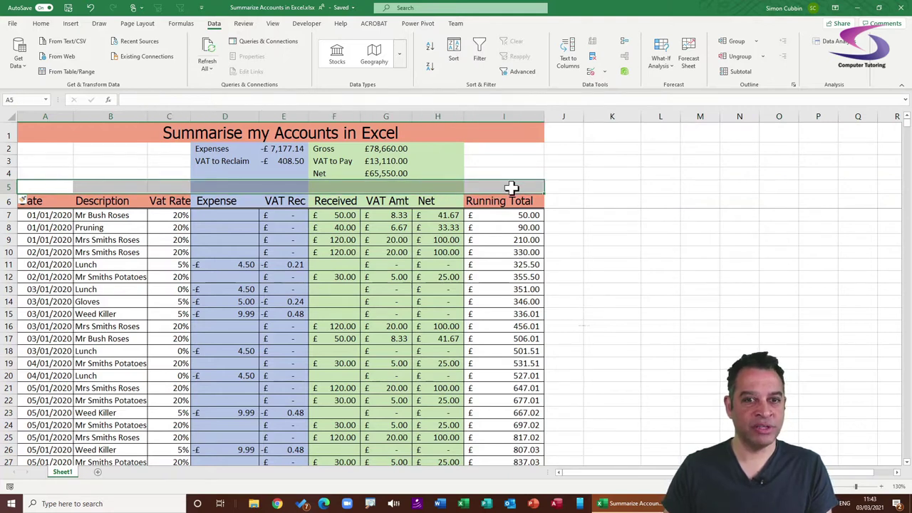
click(40, 24)
click(187, 67)
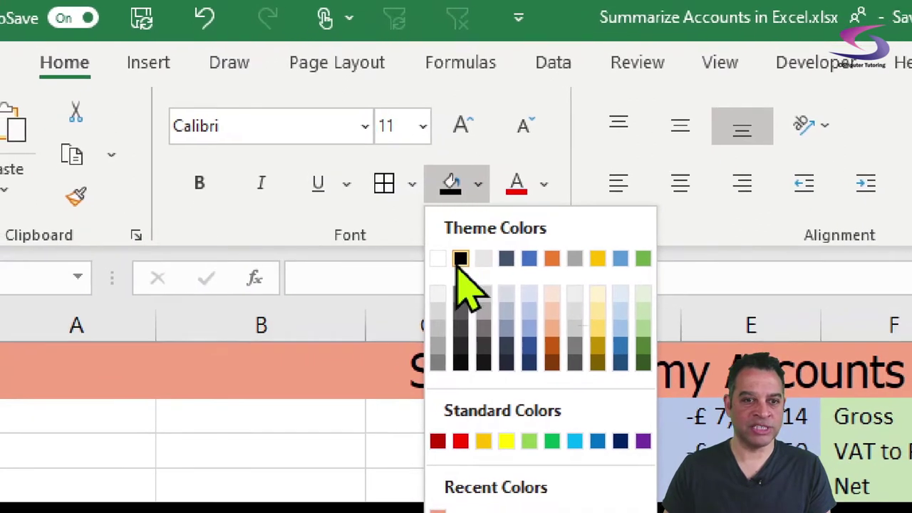
click(461, 261)
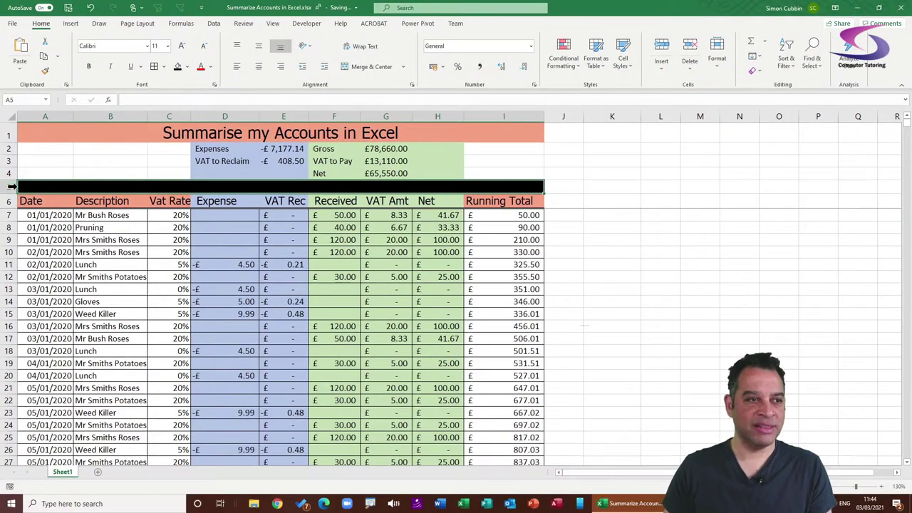
drag(9, 192, 12, 184)
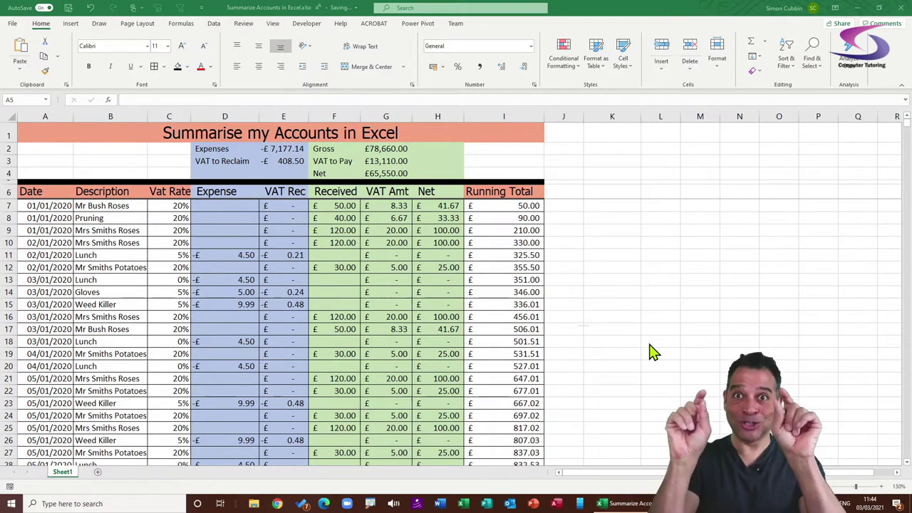
Turn on filtering for the accounts table's headings in row 6.
click(175, 244)
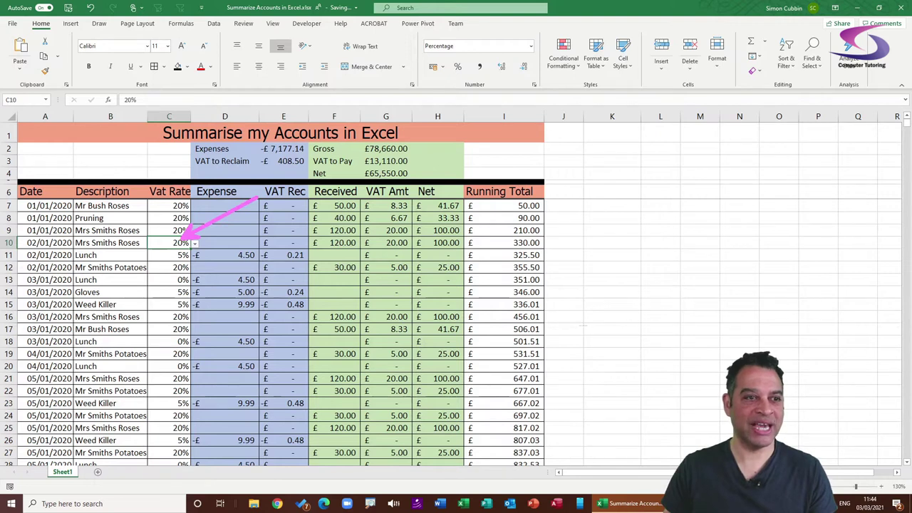
click(217, 26)
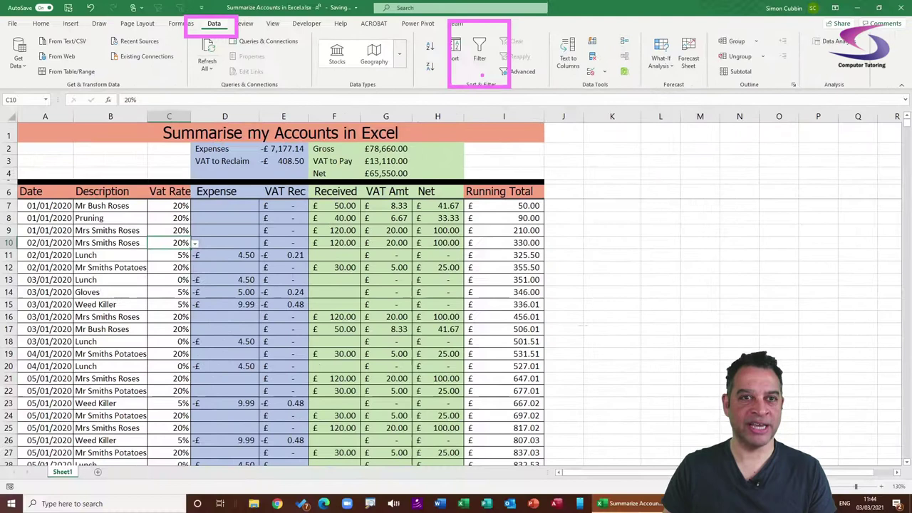
click(449, 135)
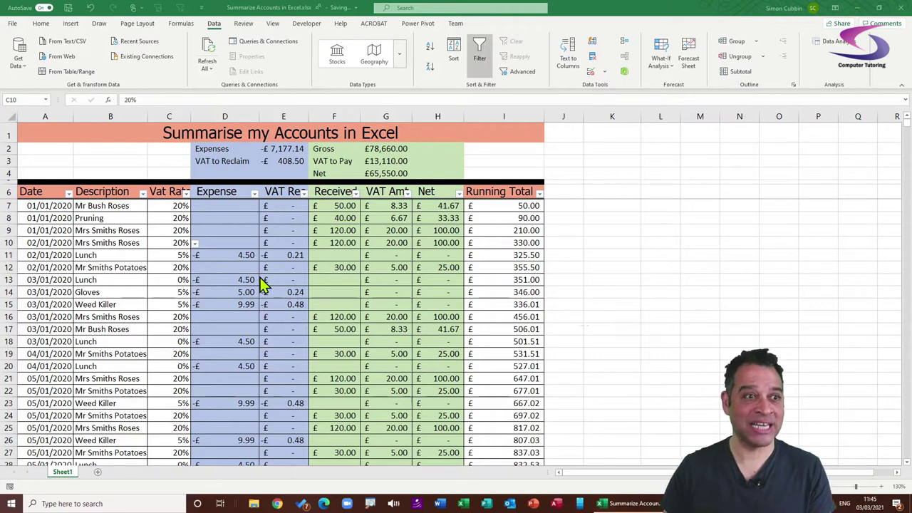
Filter the Description column to show only the male customer's roses entries.
click(143, 196)
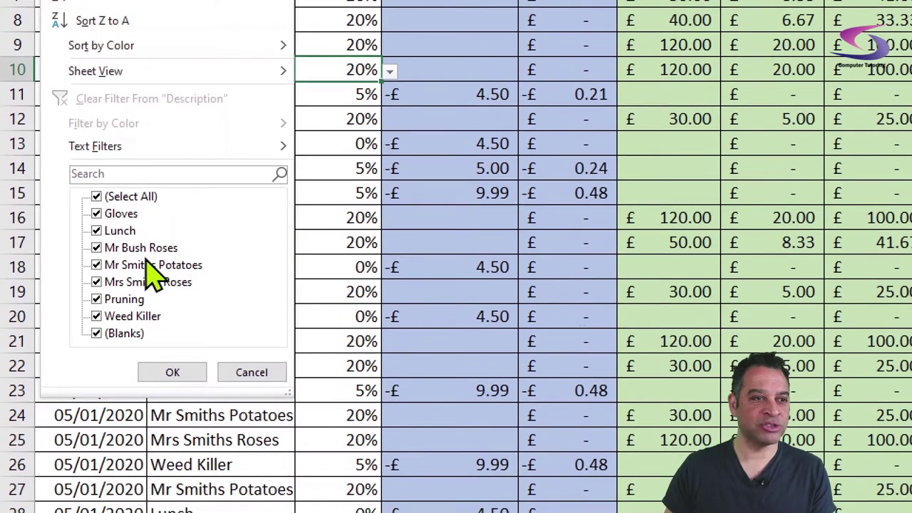
click(97, 196)
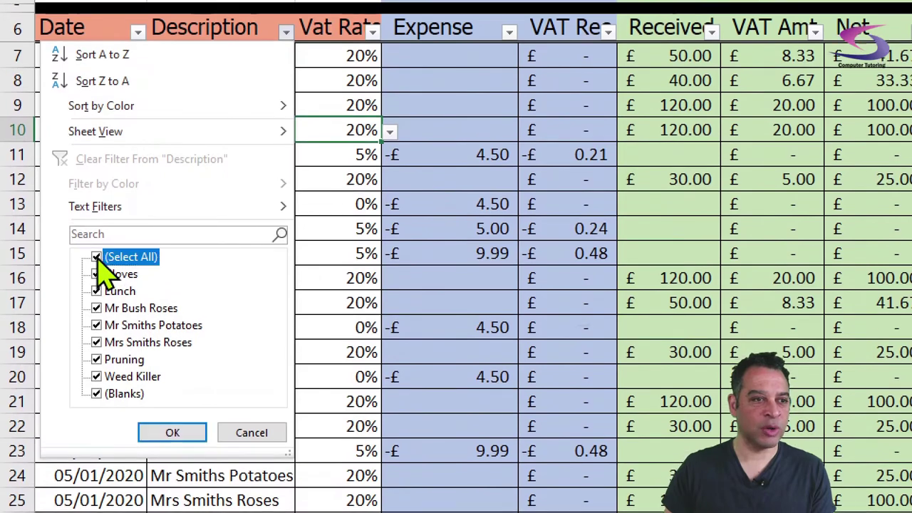
click(96, 257)
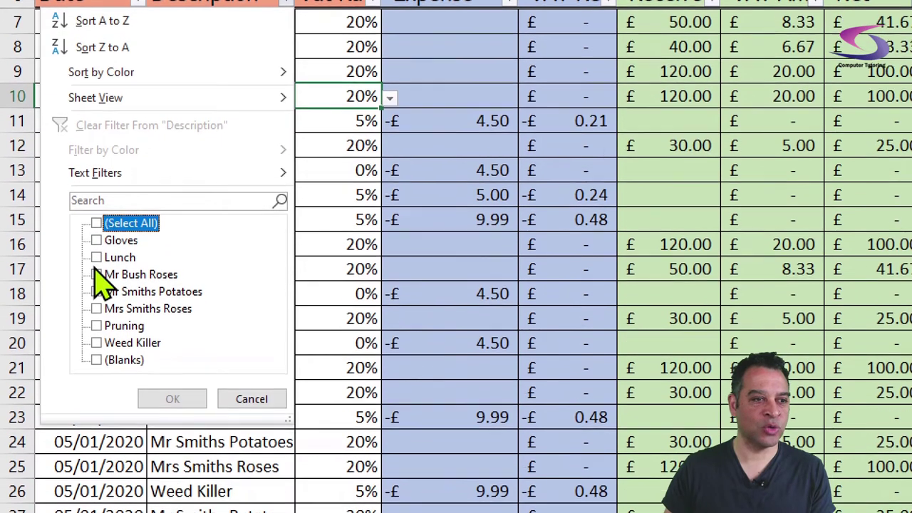
click(96, 253)
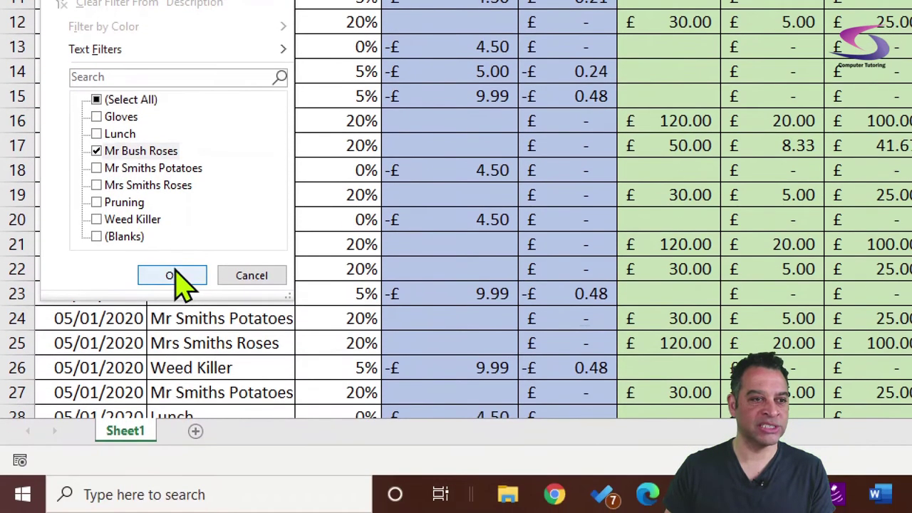
click(177, 278)
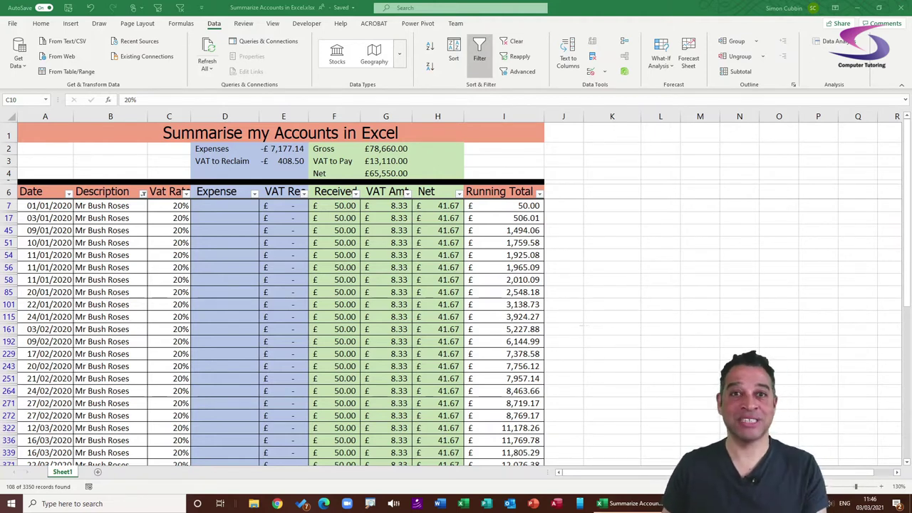
Clear the filter from the Description column.
click(142, 203)
click(144, 194)
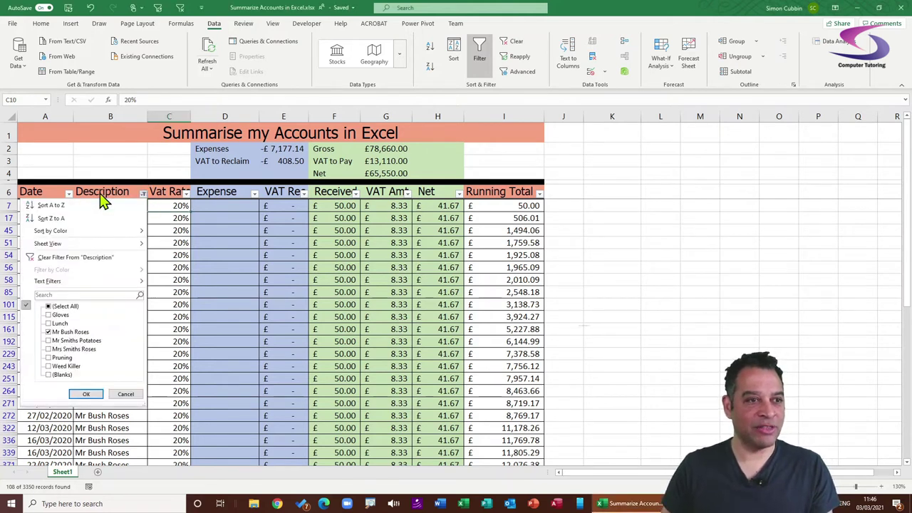
click(47, 256)
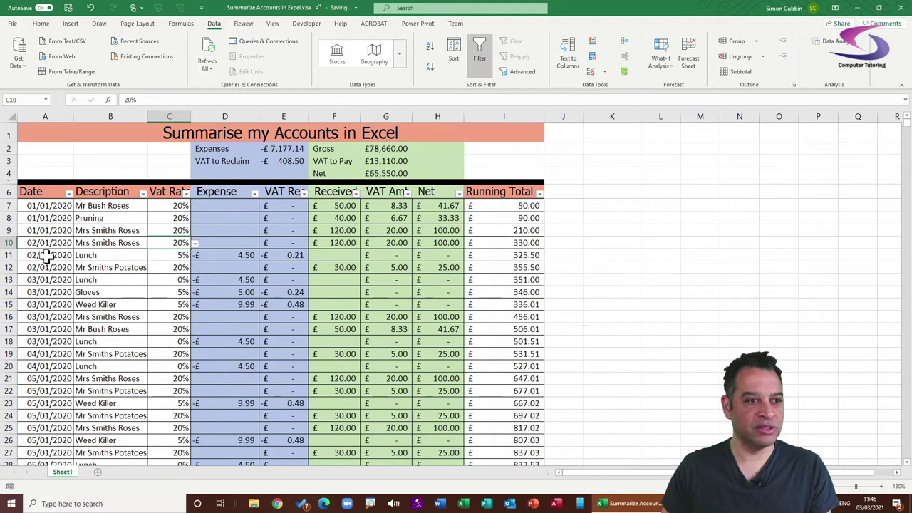
Filter the Received column with a number filter for amounts greater than or equal to 100, and look through the matching rows.
click(356, 193)
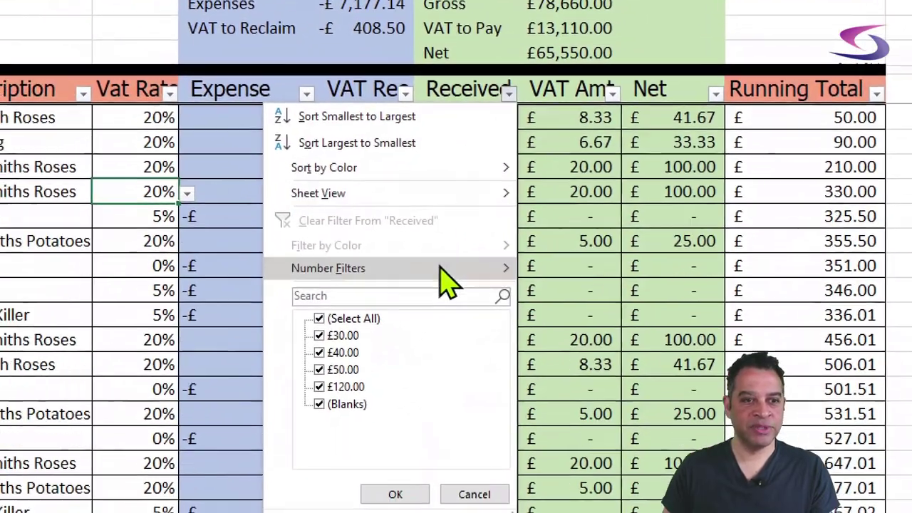
mouse_move(394, 287)
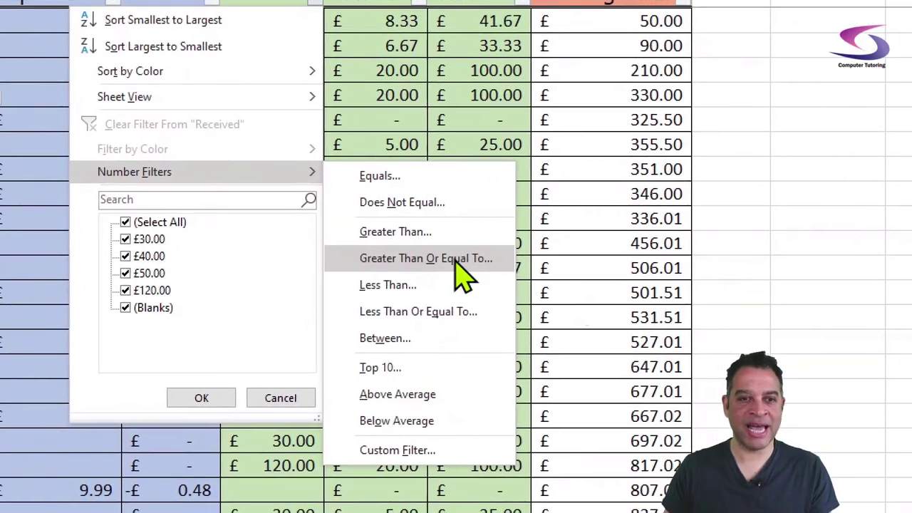
click(448, 258)
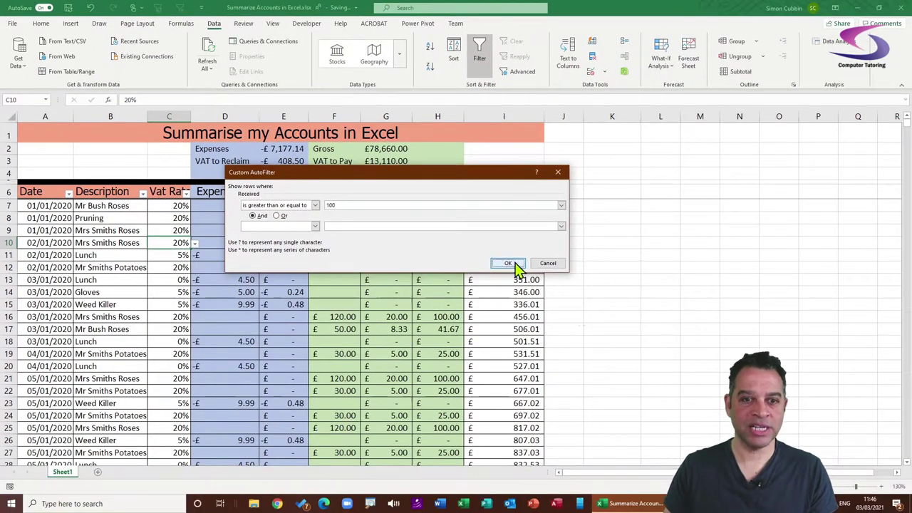
click(711, 327)
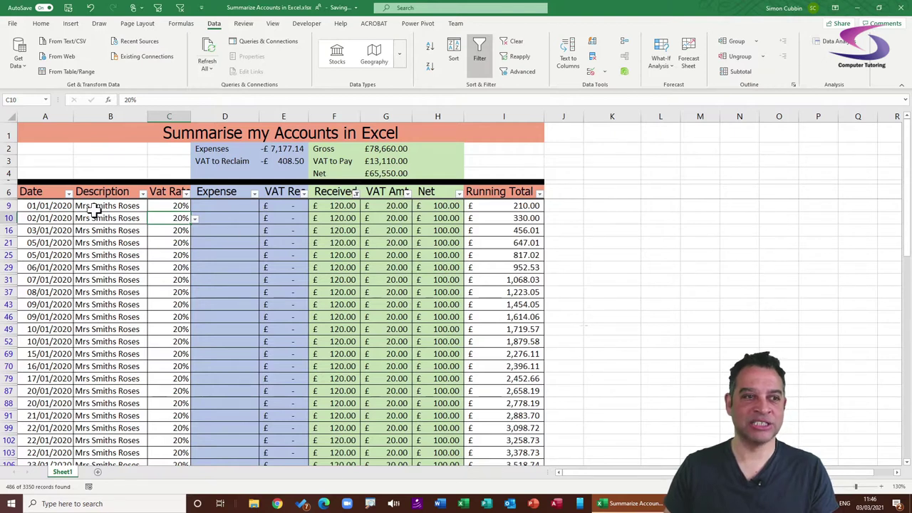
scroll(96, 212, down, 2)
scroll(97, 214, up, 2)
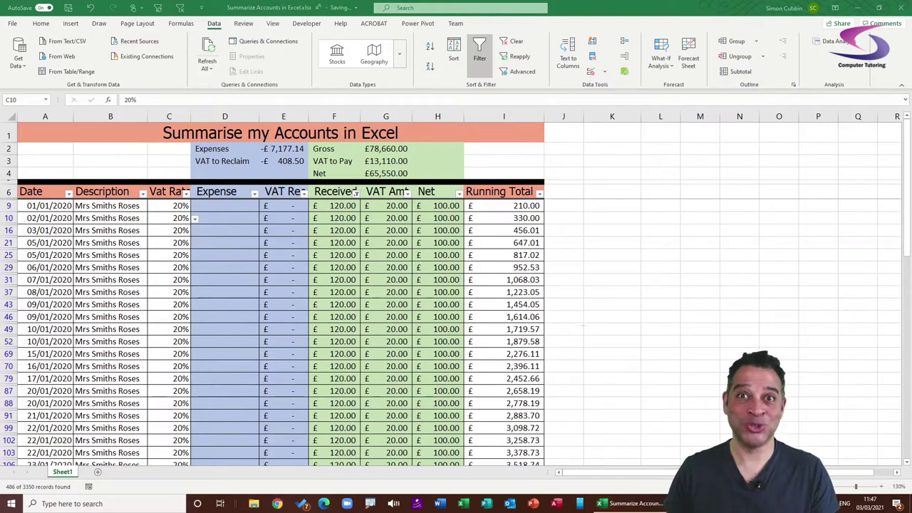
Clear the Received filter and filter the Expense column to exclude blanks.
click(355, 193)
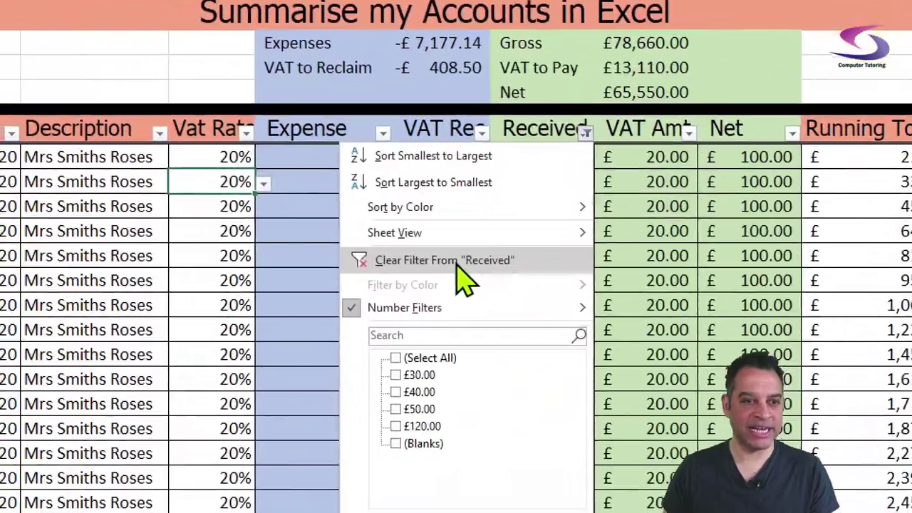
click(283, 256)
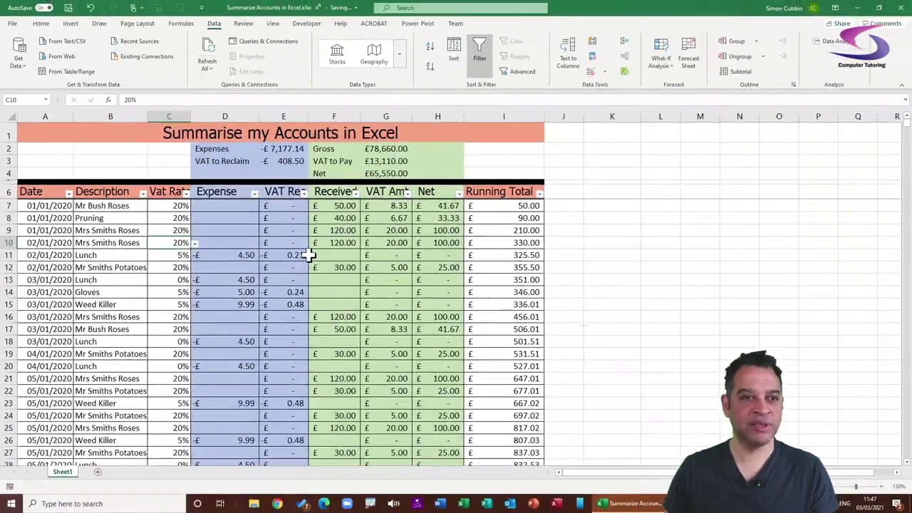
click(255, 194)
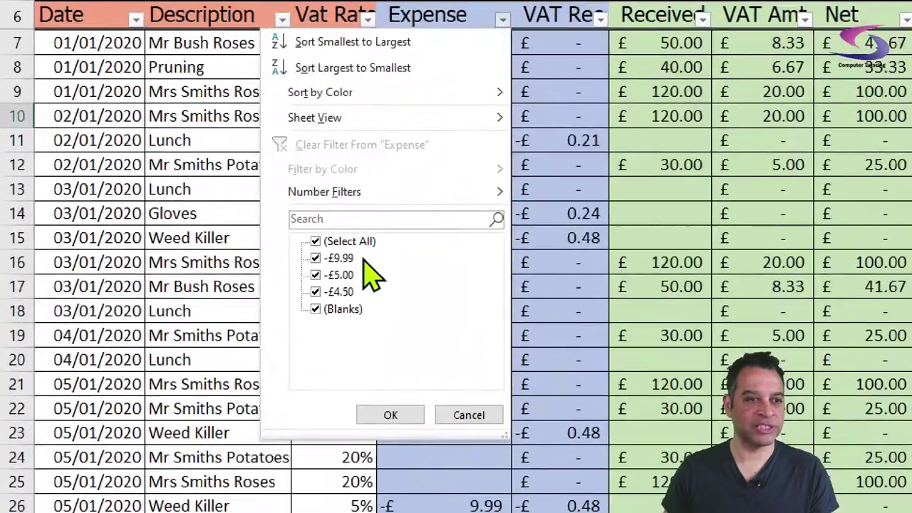
click(321, 311)
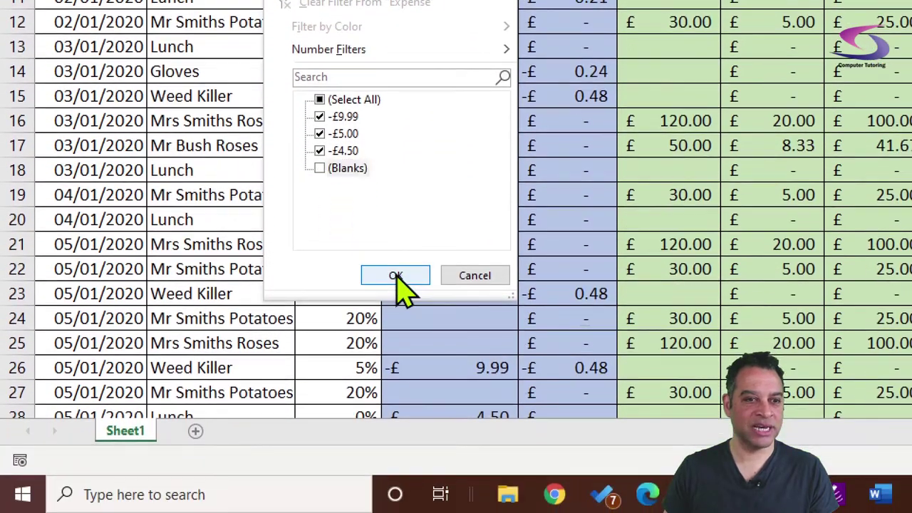
click(395, 363)
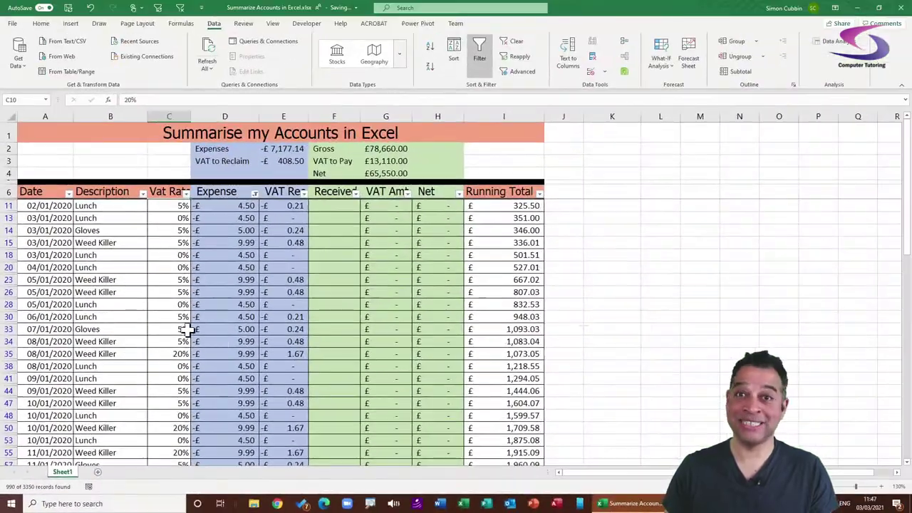
Narrow the expense rows to those with a Vat Rate of 0%.
click(186, 196)
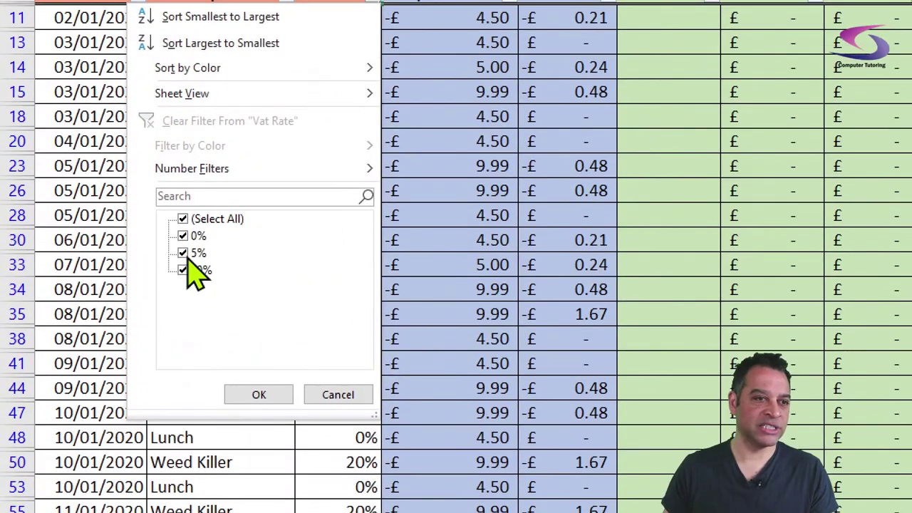
click(91, 324)
click(184, 272)
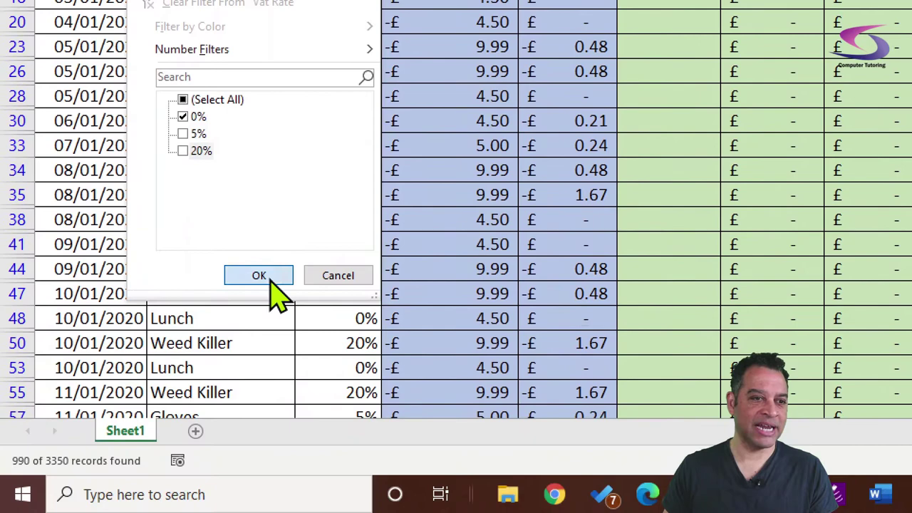
click(270, 280)
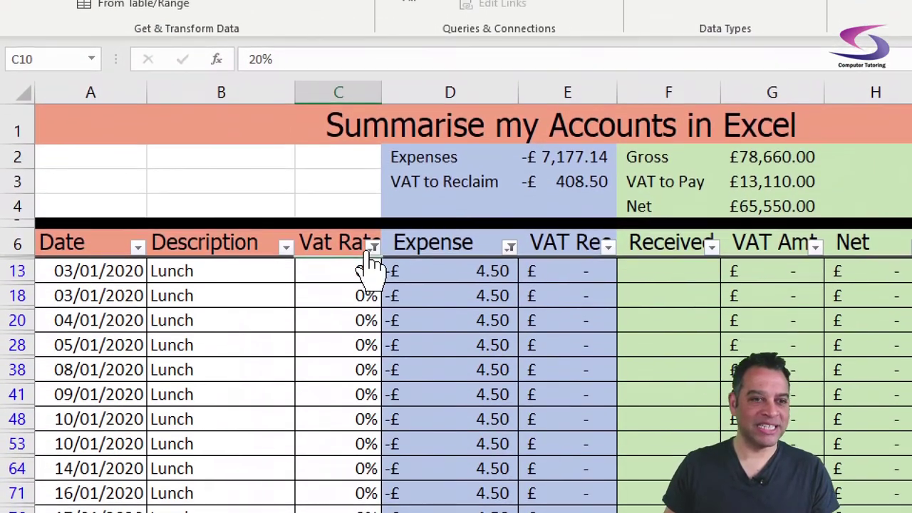
Clear all filters from the accounts table at once.
click(372, 248)
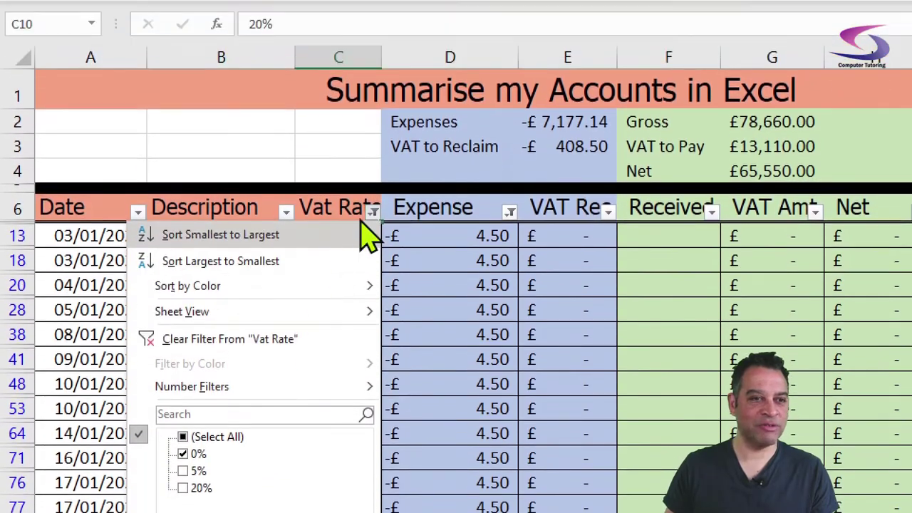
click(371, 137)
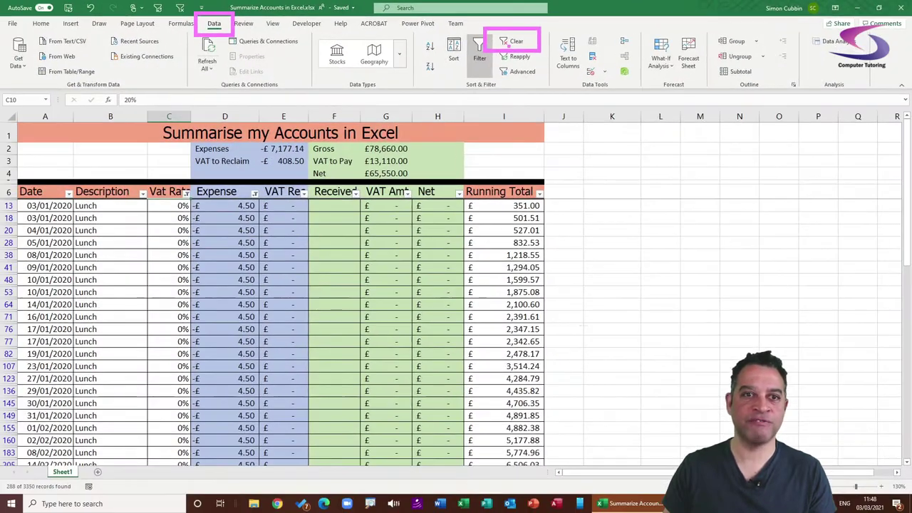
click(517, 41)
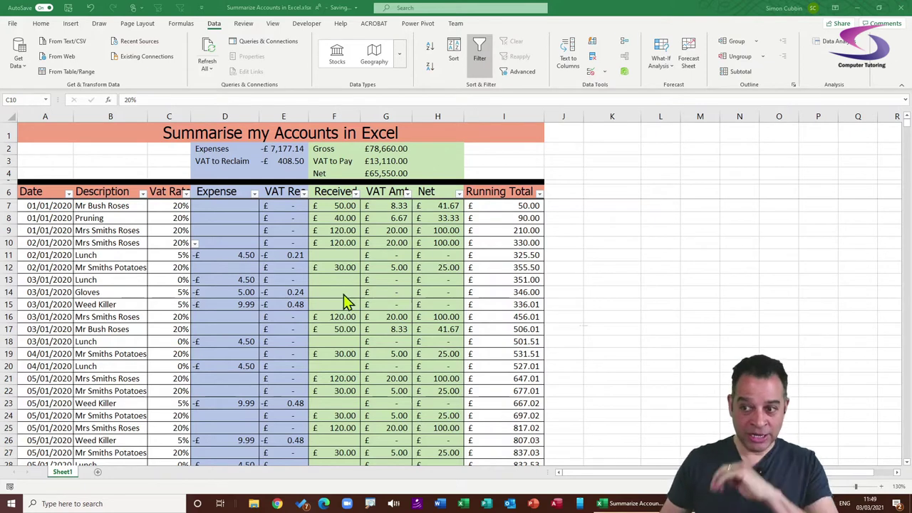
Filter the Description column to show only Gloves.
click(143, 193)
click(48, 306)
click(48, 315)
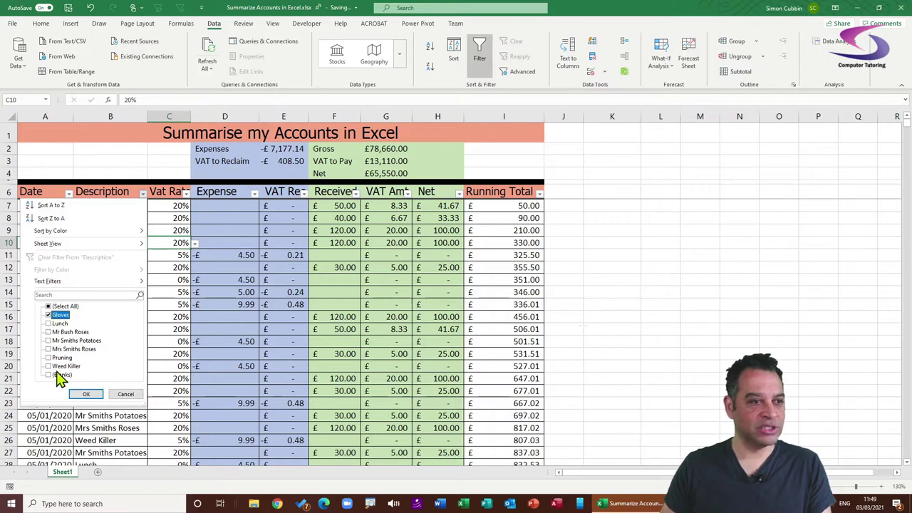
click(86, 394)
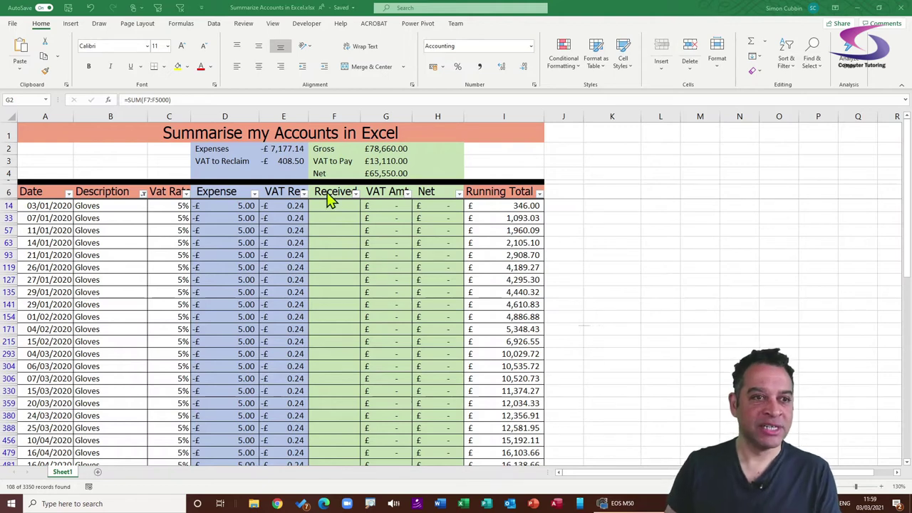
Change the Expenses total formula from SUM to =SUBTOTAL(9,D7:D5000).
double_click(286, 148)
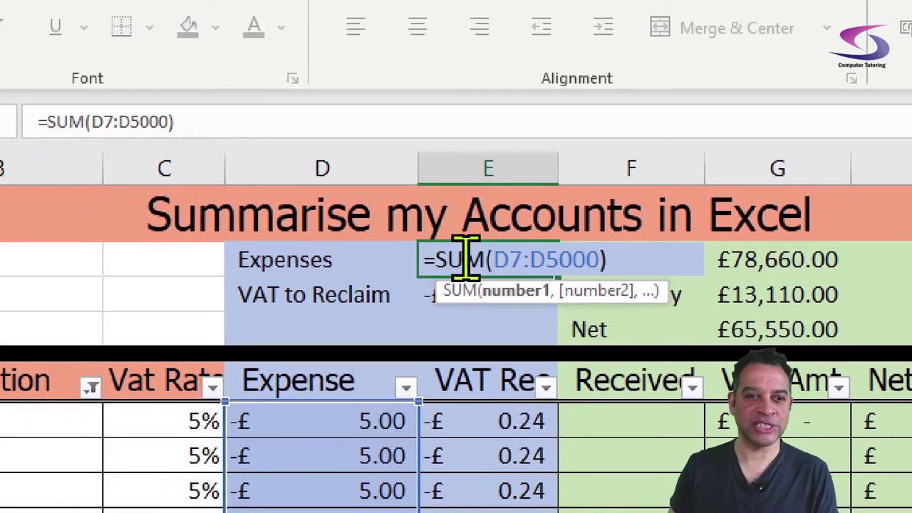
key(Left)
key(Left)
key(Left)
key(Left)
key(Left)
key(Left)
key(Left)
key(Left)
key(Left)
key(Left)
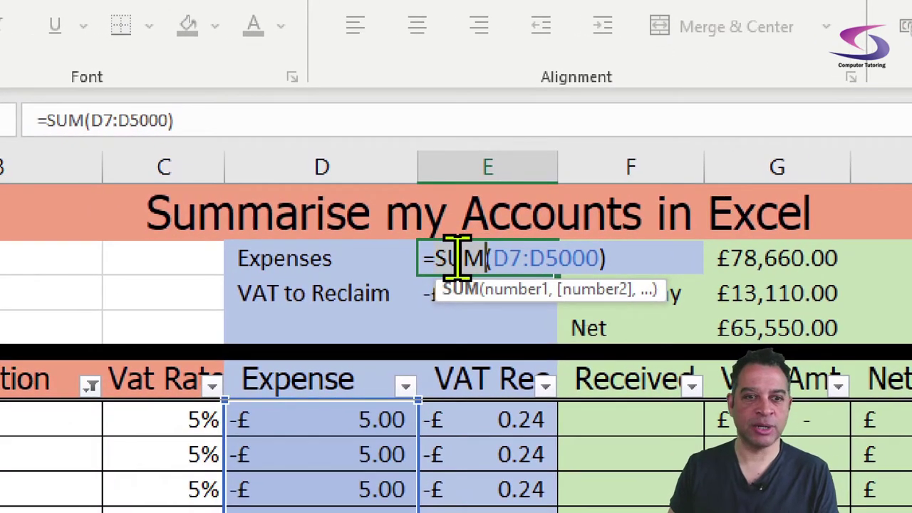
key(BackSpace)
key(BackSpace)
key(BackSpace)
text(subto)
key(Tab)
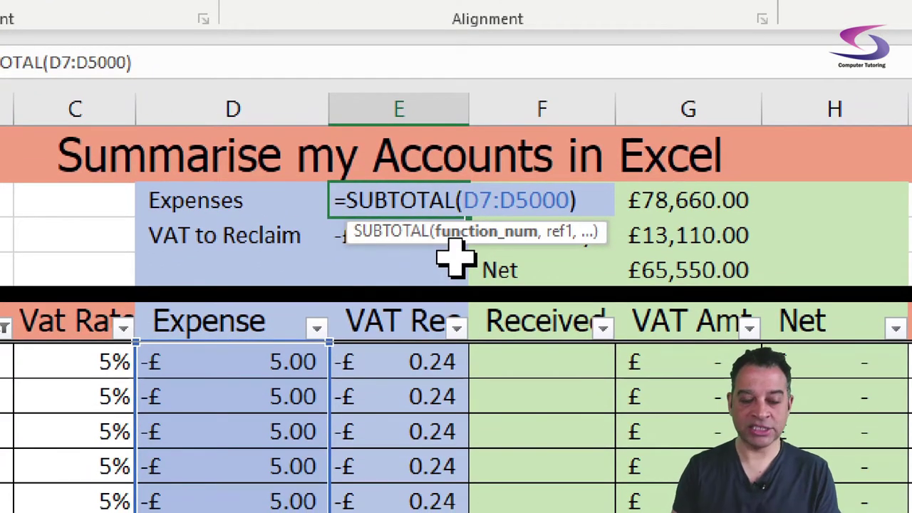
text(9,)
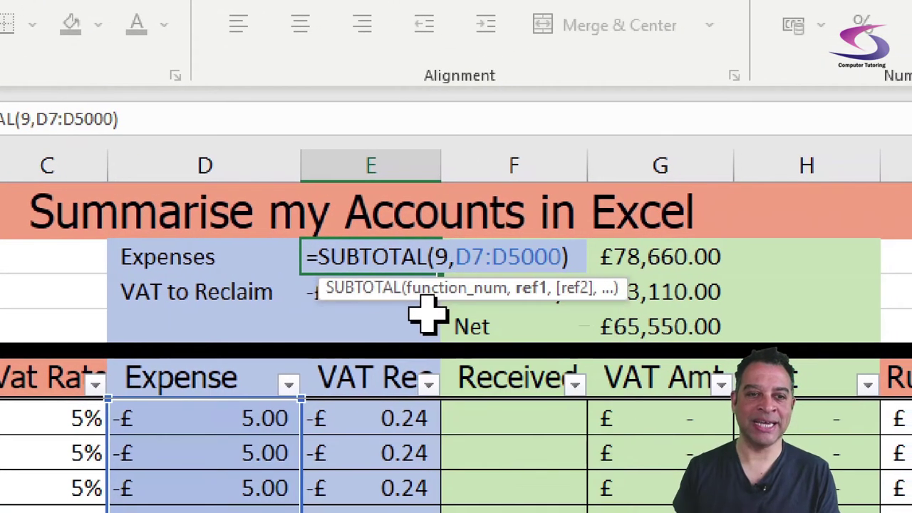
key(BackSpace)
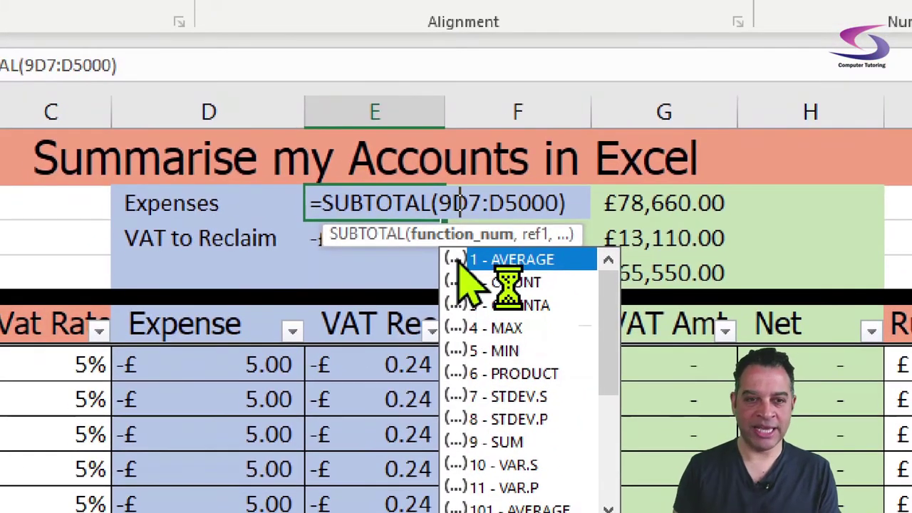
text(,)
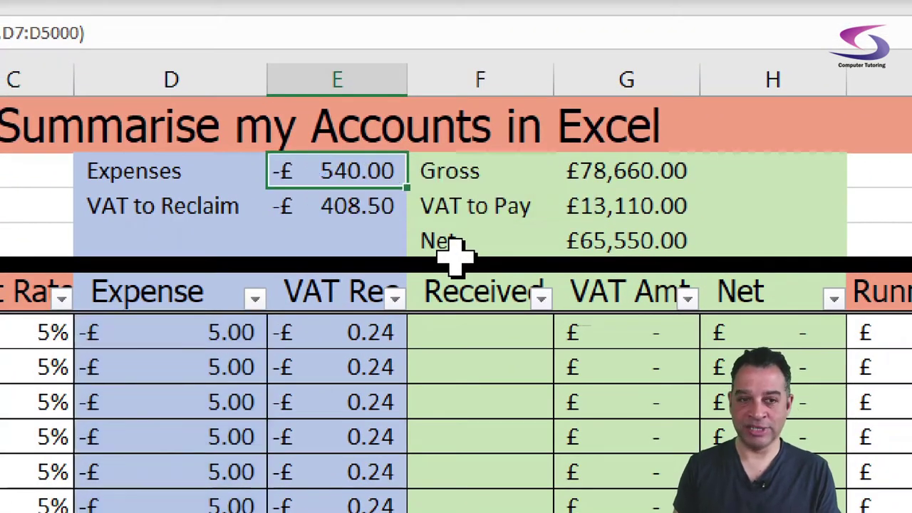
Change the VAT to Reclaim formula to =SUBTOTAL(9,E7:E5000).
key(Down)
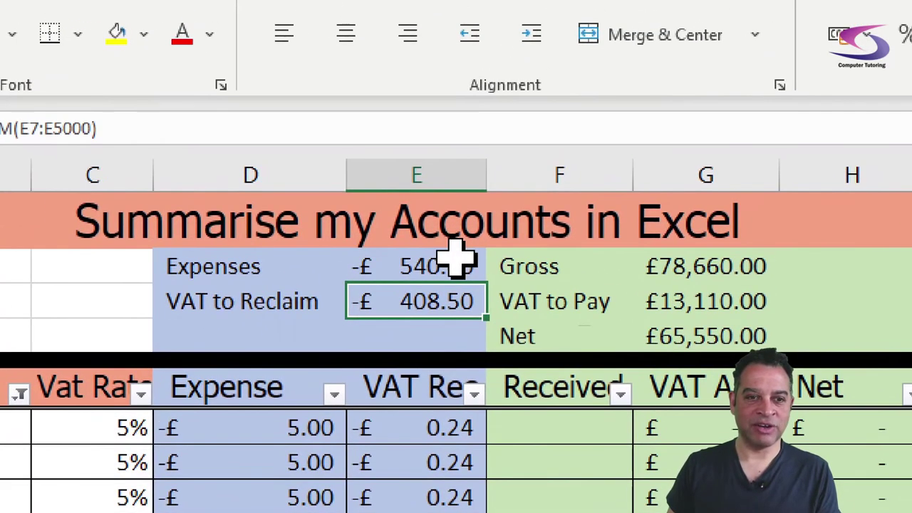
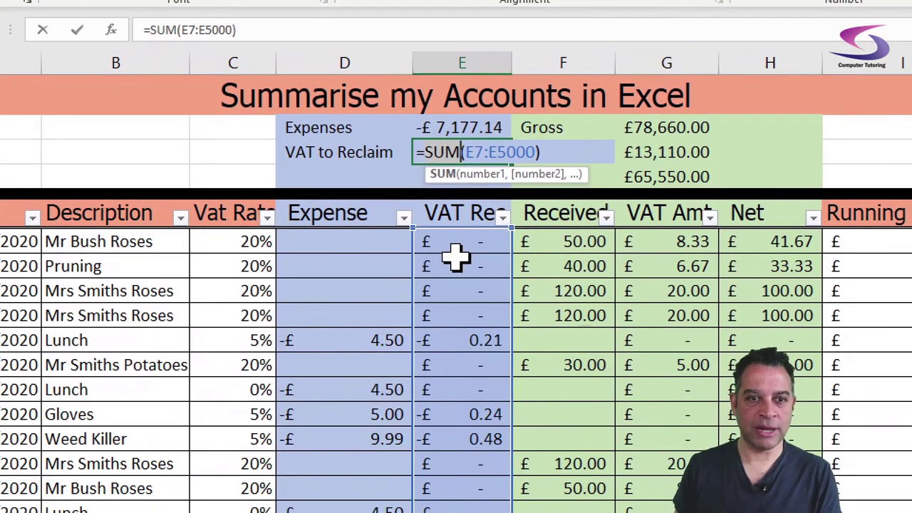
key(BackSpace)
key(BackSpace)
key(BackSpace)
text(subto)
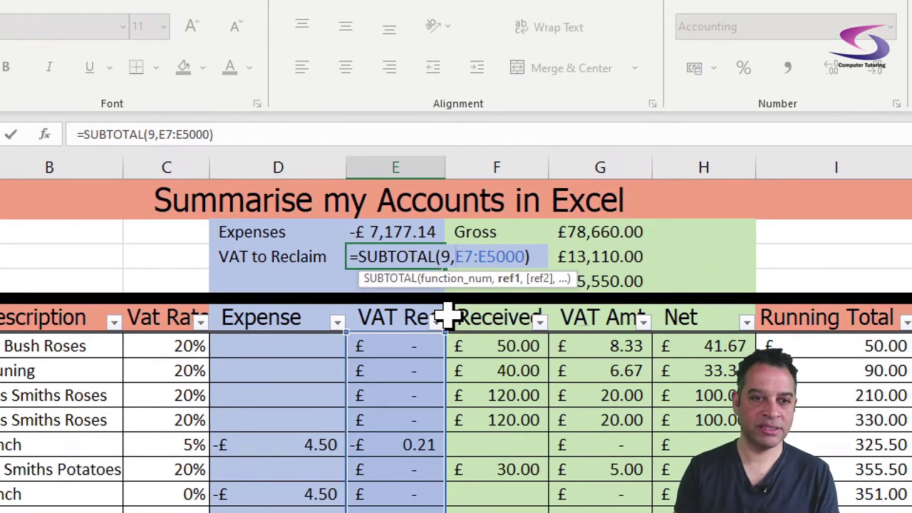
key(Return)
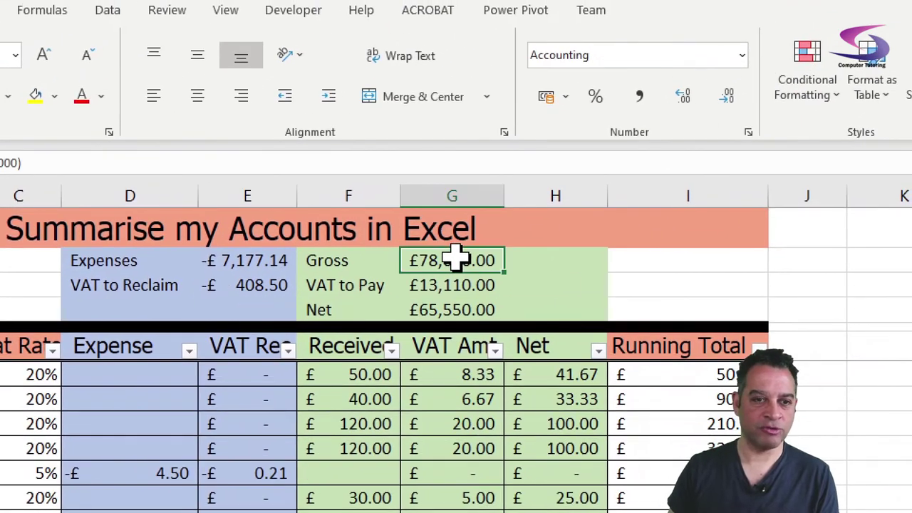
Replace SUM in the Gross total so the formula reads =SUBTOTAL(9,F7:F5000).
double_click(457, 256)
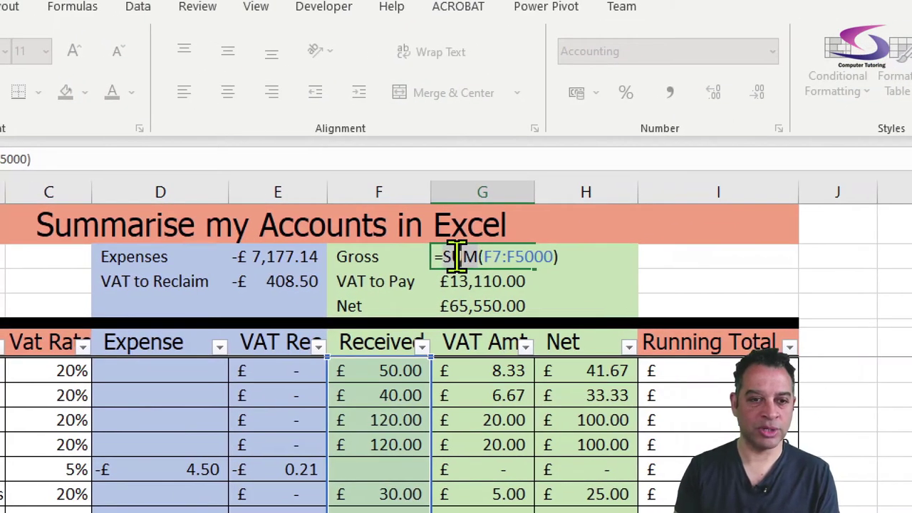
text(subt)
key(Tab)
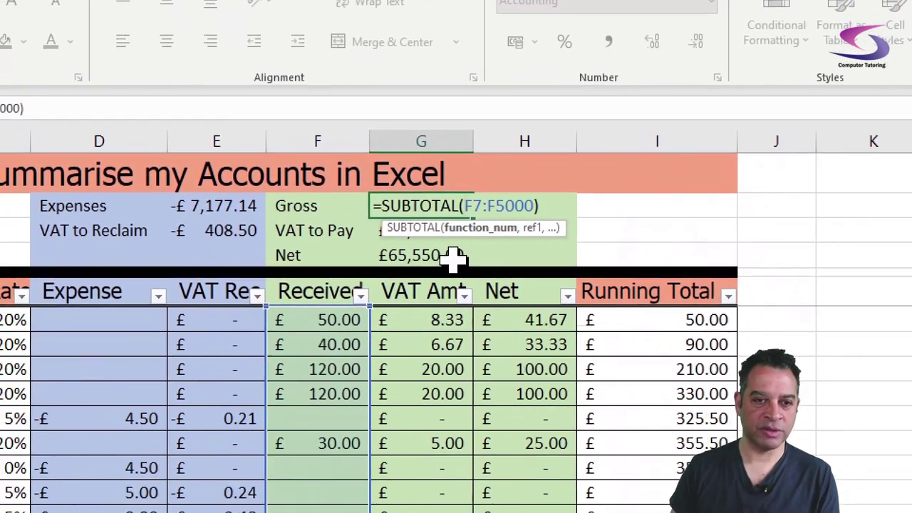
text(9,)
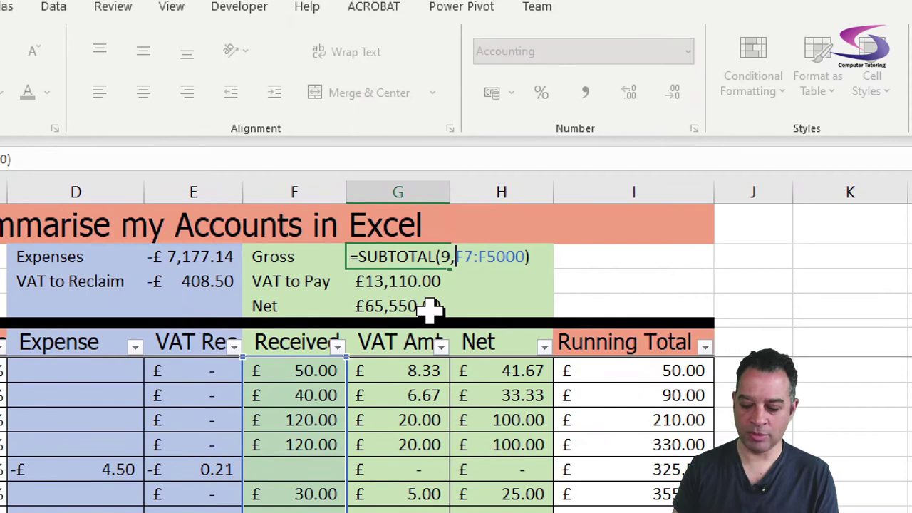
key(Return)
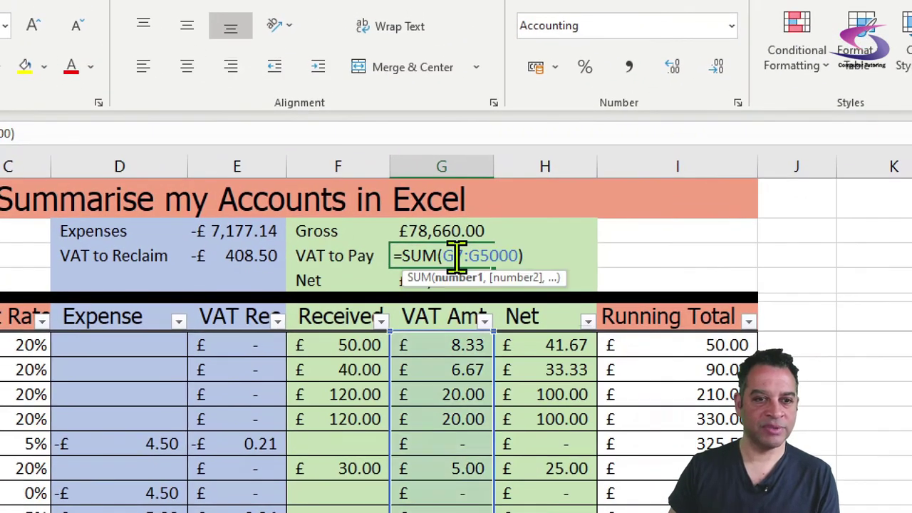
Replace SUM in the VAT to Pay total so the formula reads =SUBTOTAL(9,G7:G5000).
double_click(421, 255)
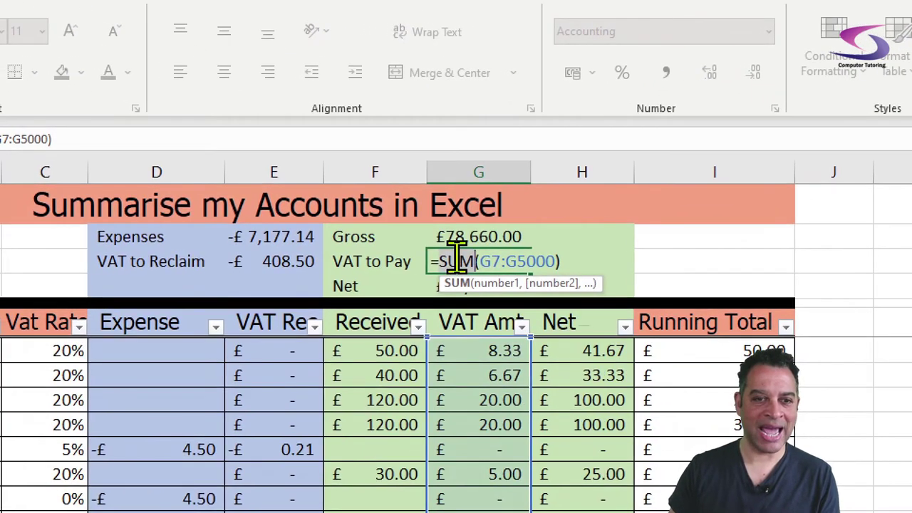
text(sub)
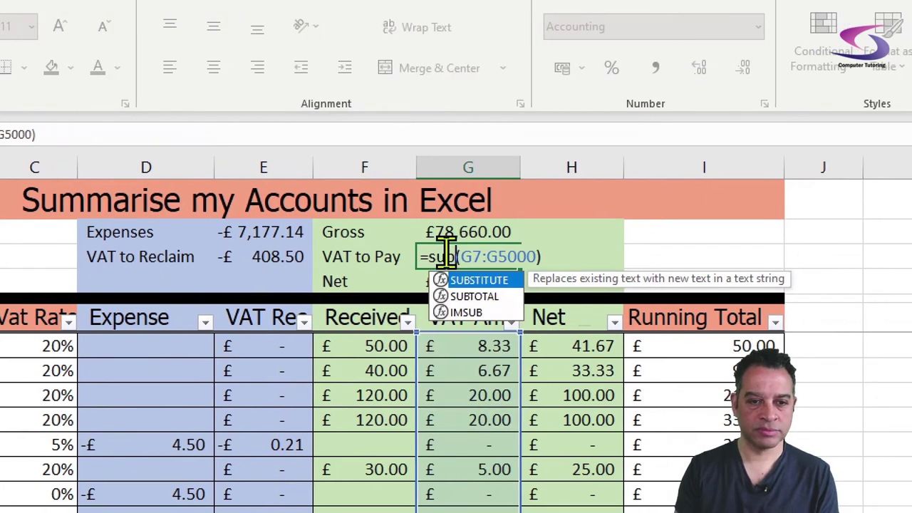
key(Tab)
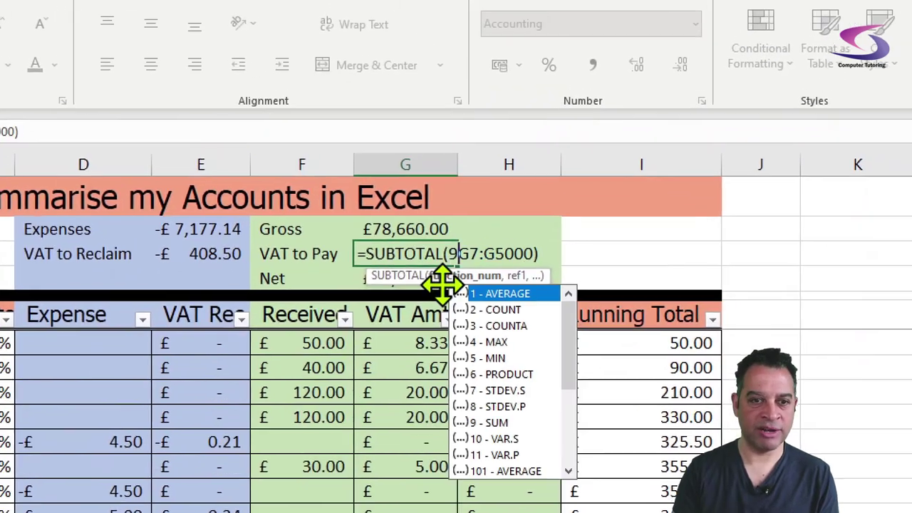
text(9,)
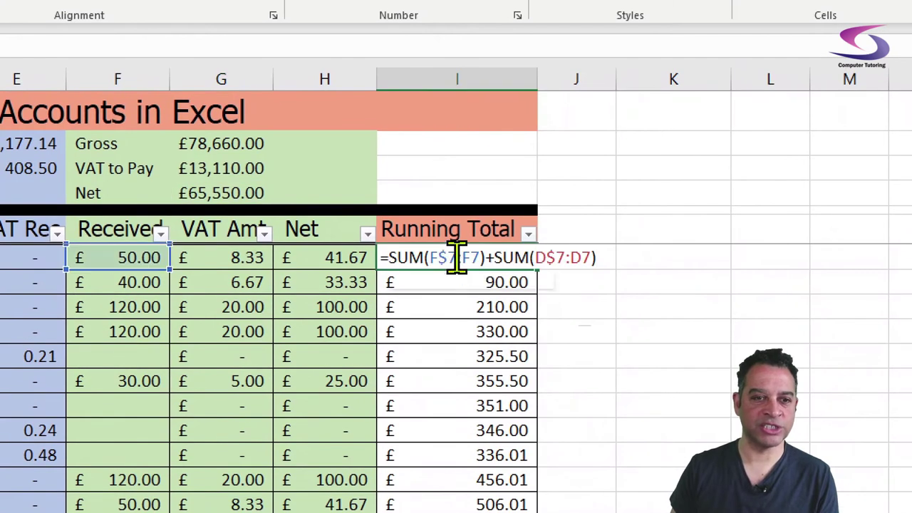
Change the first Running Total formula to =SUBTOTAL(9,F$7:F7)+SUBTOTAL(9,D$7:D7) and fill it down the column.
double_click(407, 257)
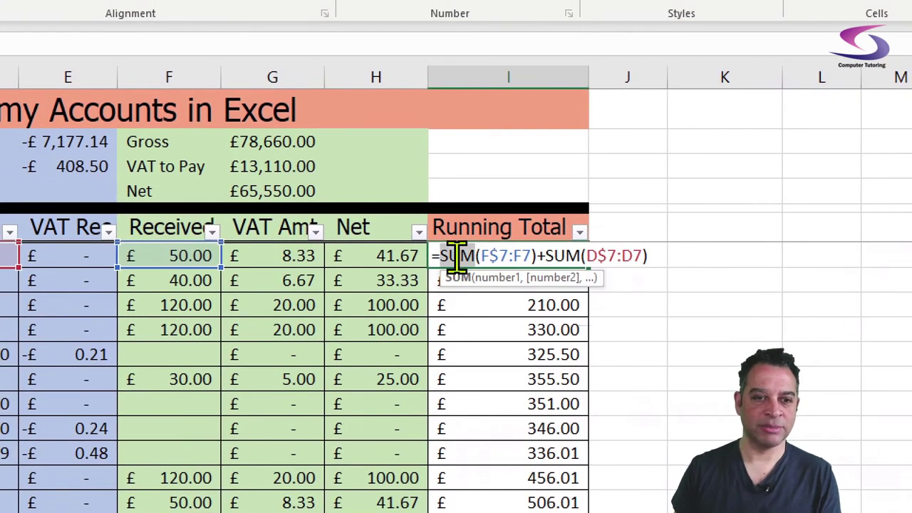
text(SUBTOTAL)
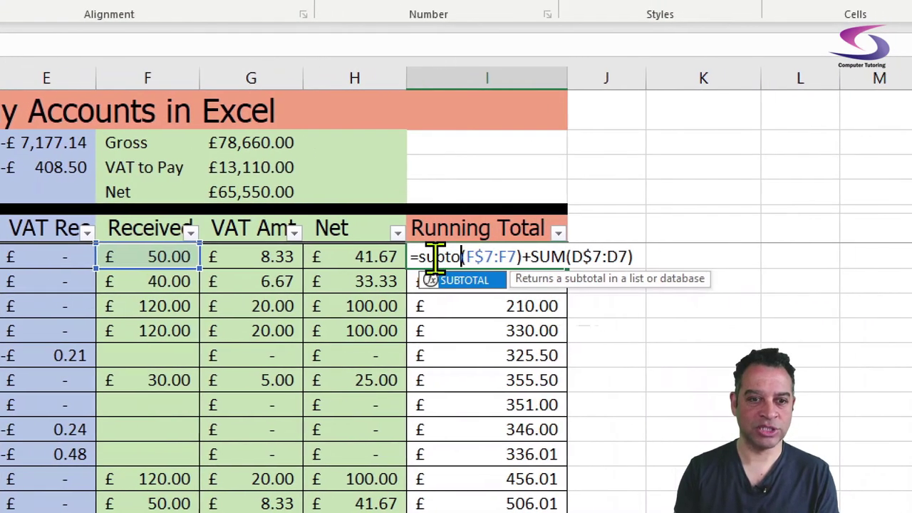
key(Right)
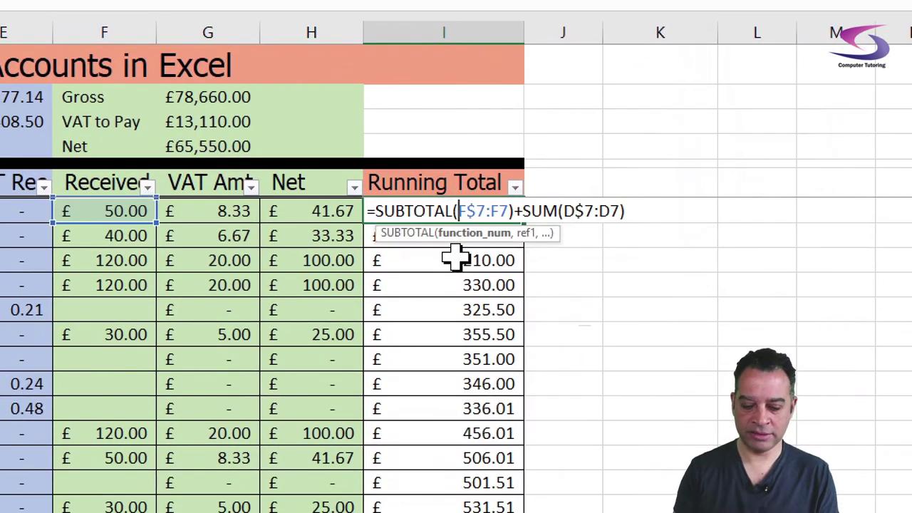
text(9,)
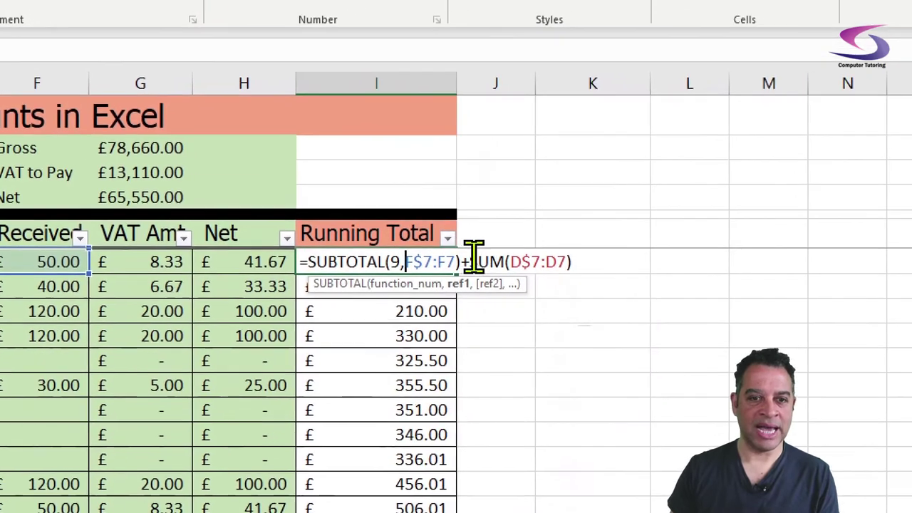
double_click(533, 256)
text(subtotal)
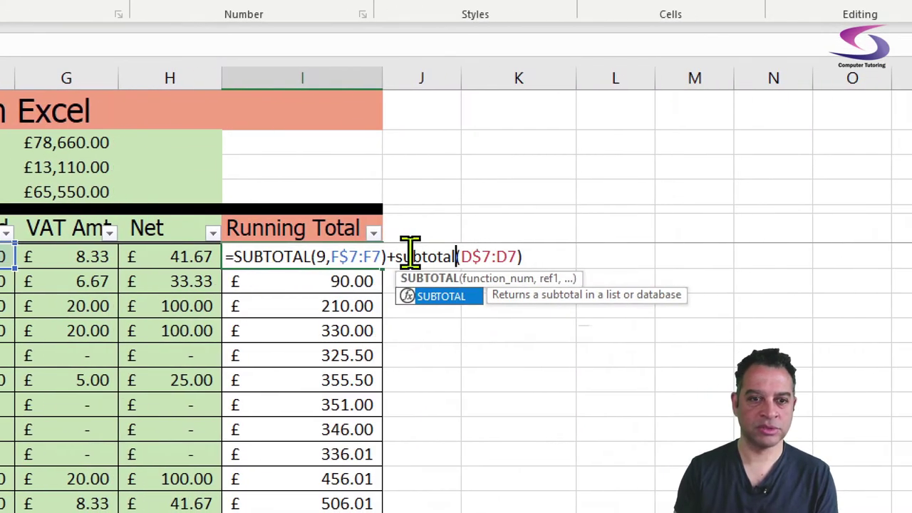
key(Tab)
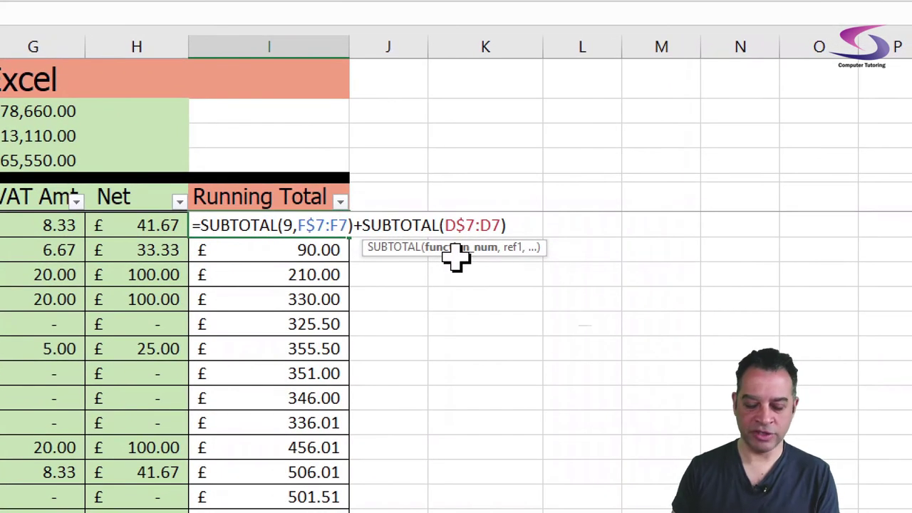
text(9,)
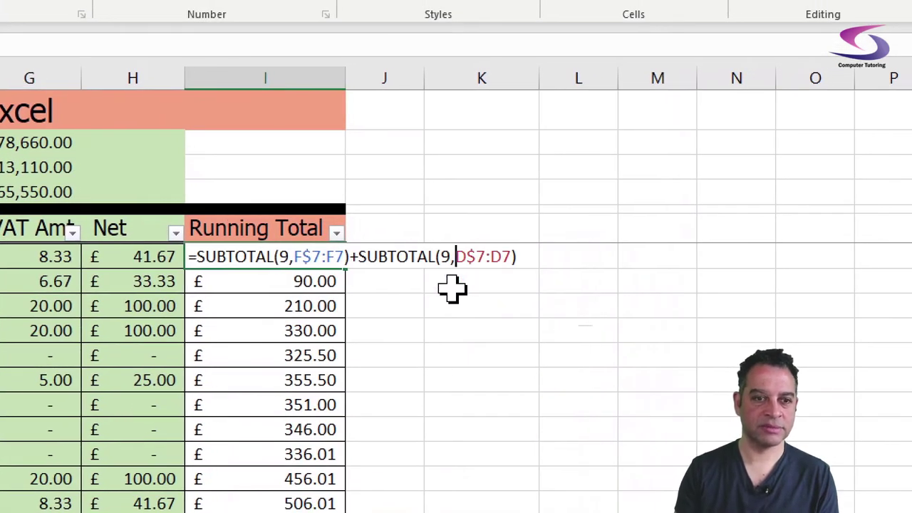
key(Return)
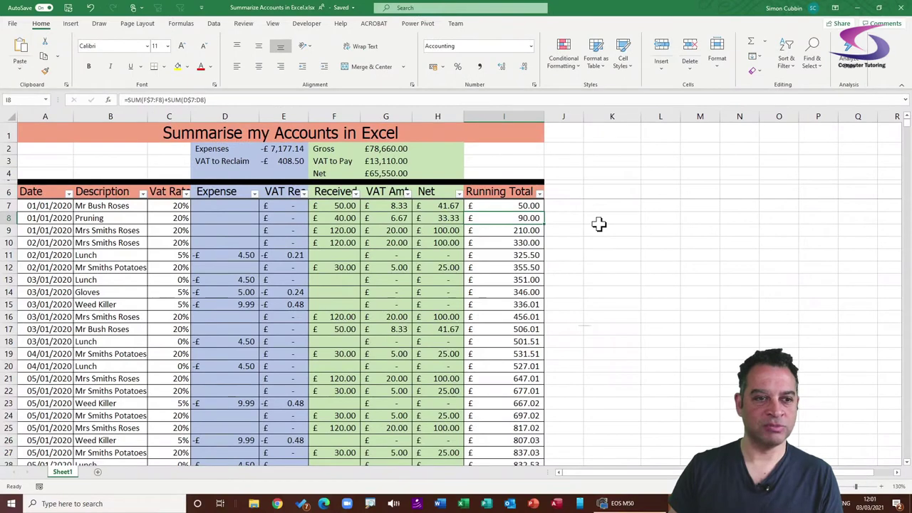
click(475, 230)
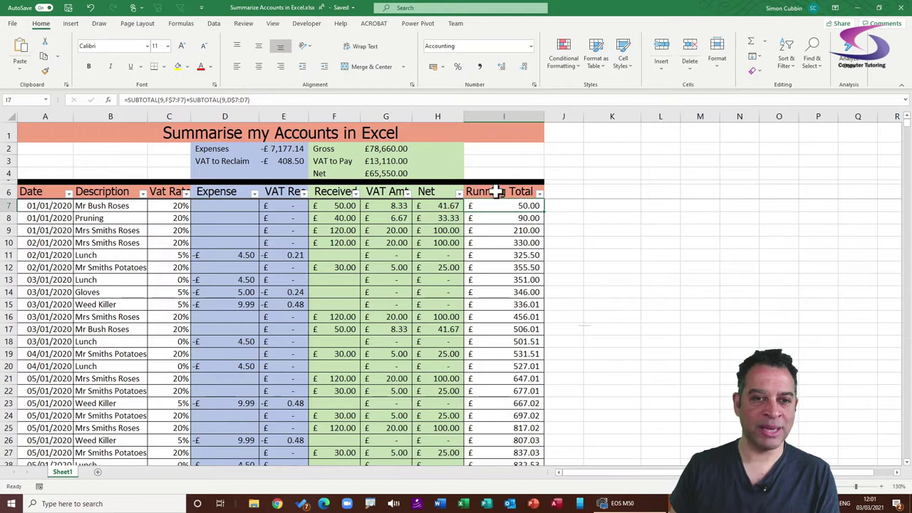
double_click(545, 211)
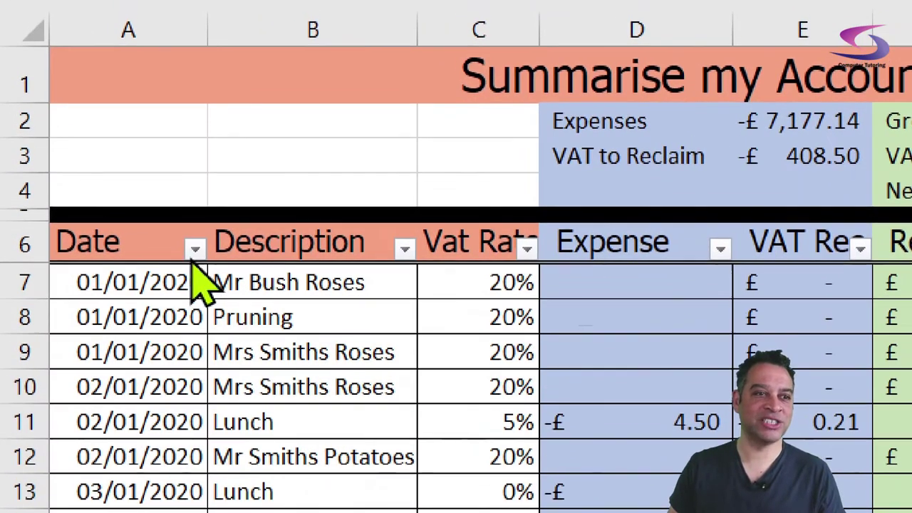
Filter the Date column to show only February 2021, and clear the Date filter again.
click(194, 255)
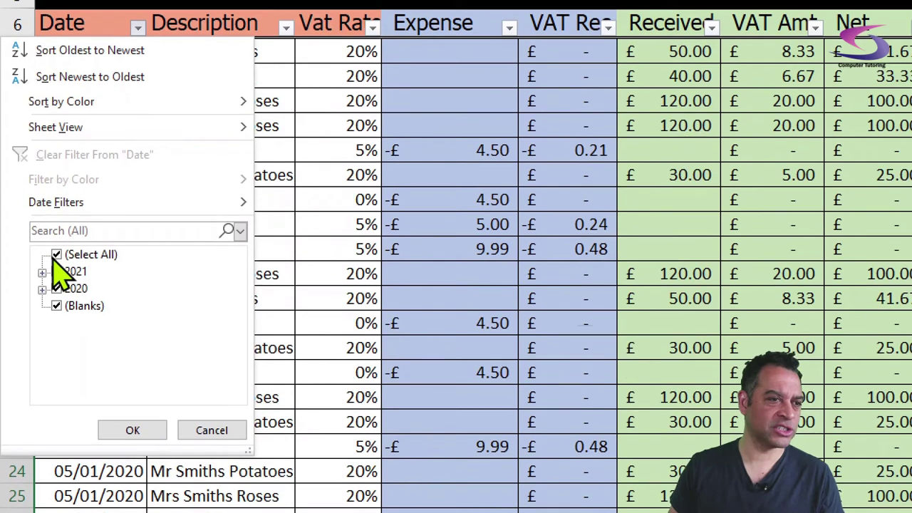
click(56, 228)
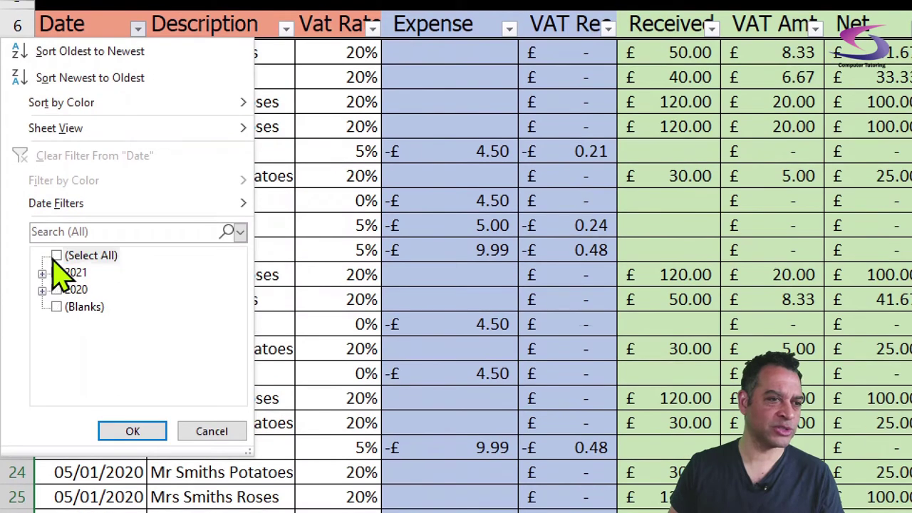
click(42, 245)
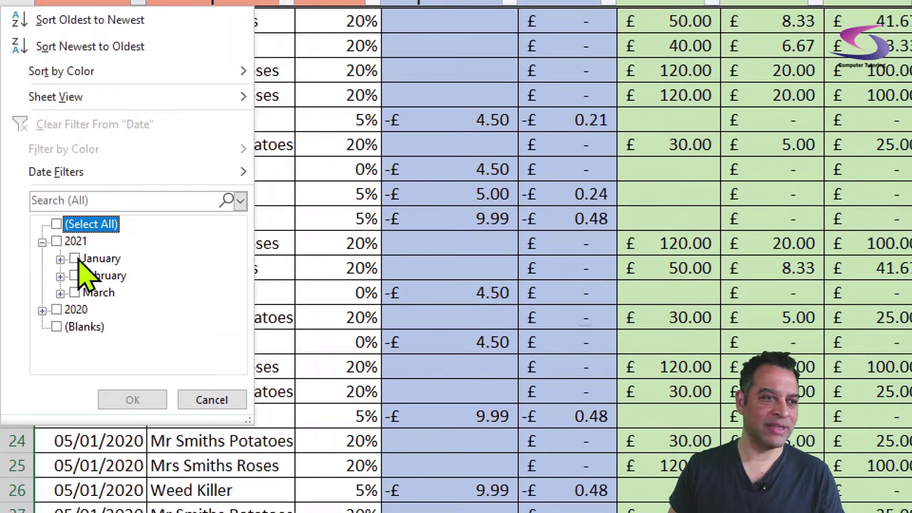
click(75, 275)
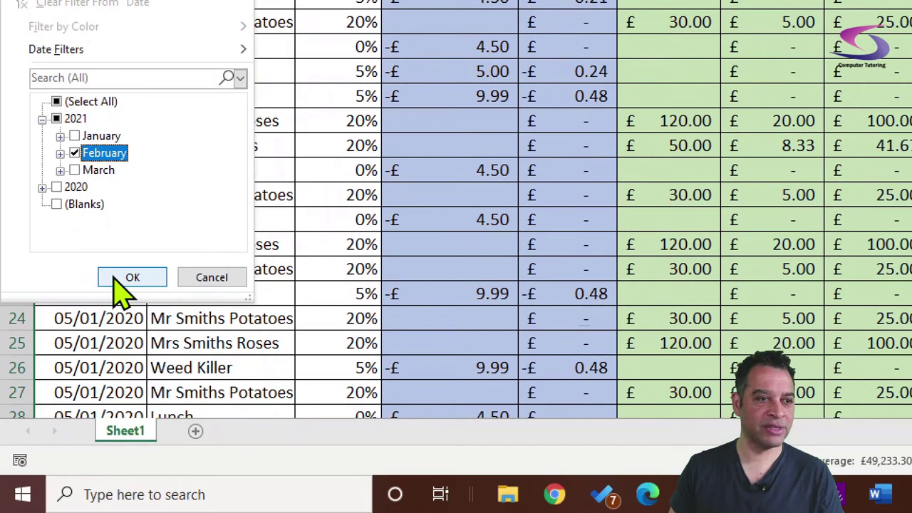
click(118, 383)
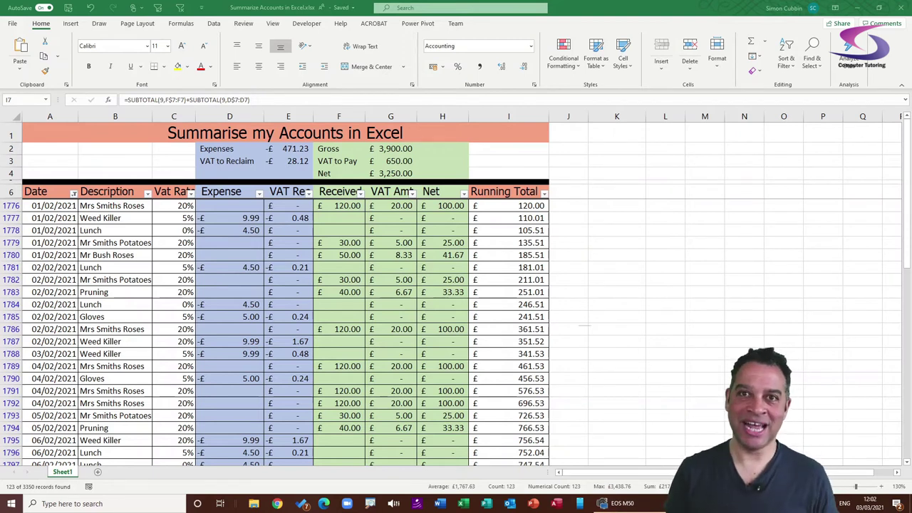
click(73, 194)
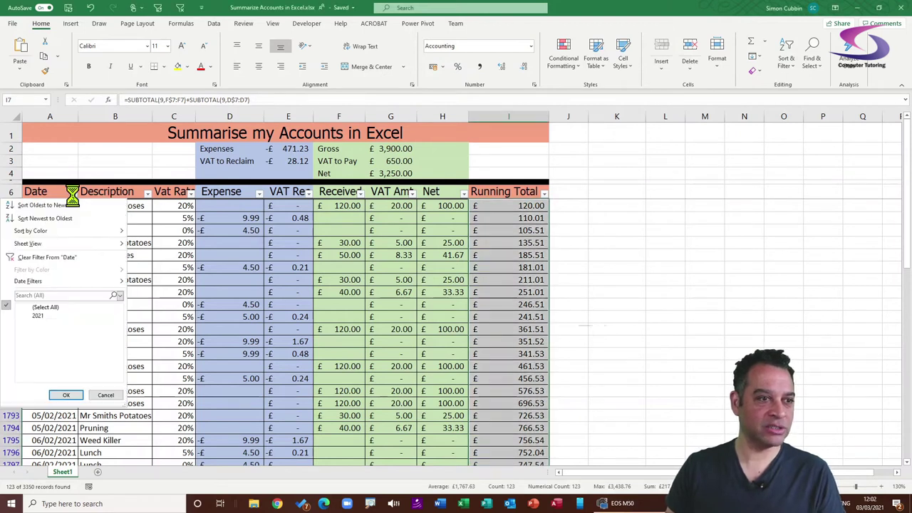
click(55, 258)
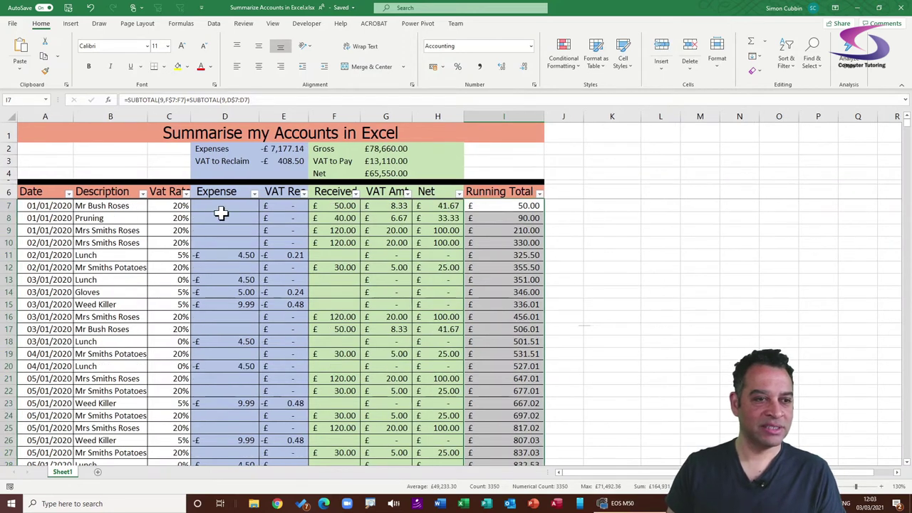
Filter the Description column to show only Gloves, and clear the Description filter again.
click(143, 193)
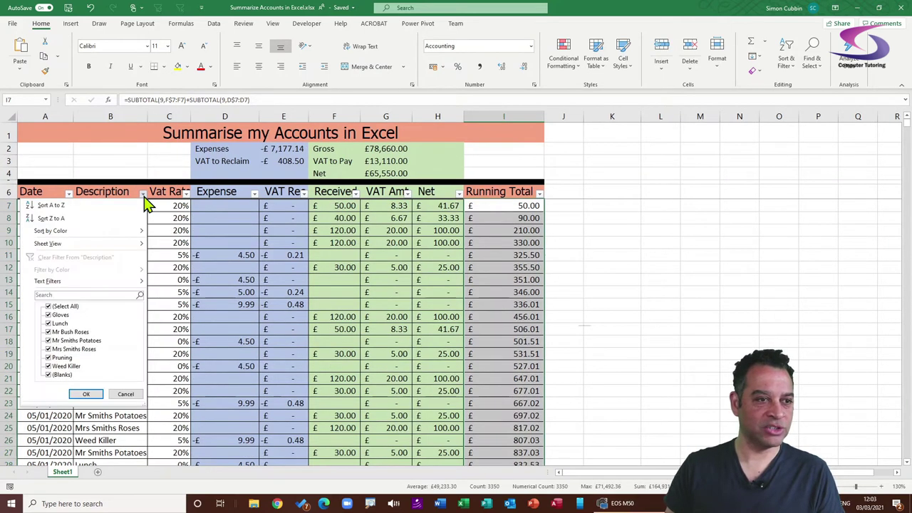
click(48, 306)
click(53, 316)
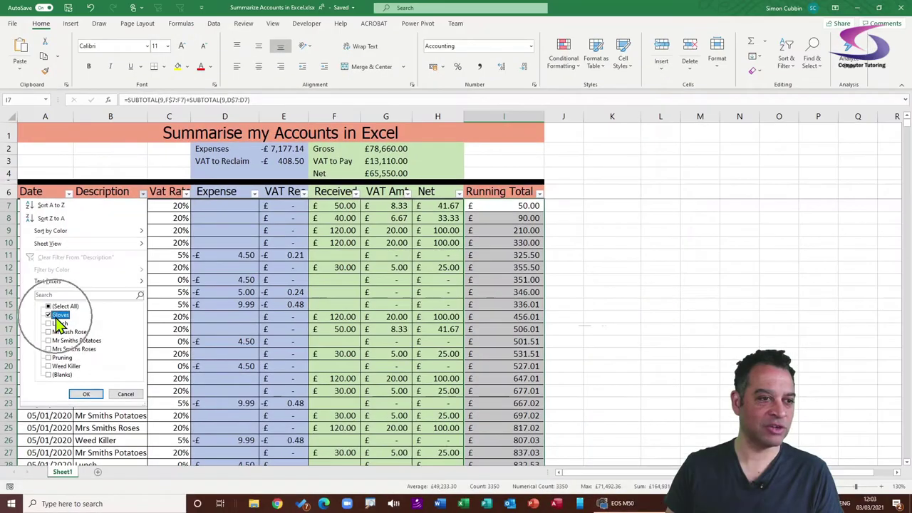
click(126, 370)
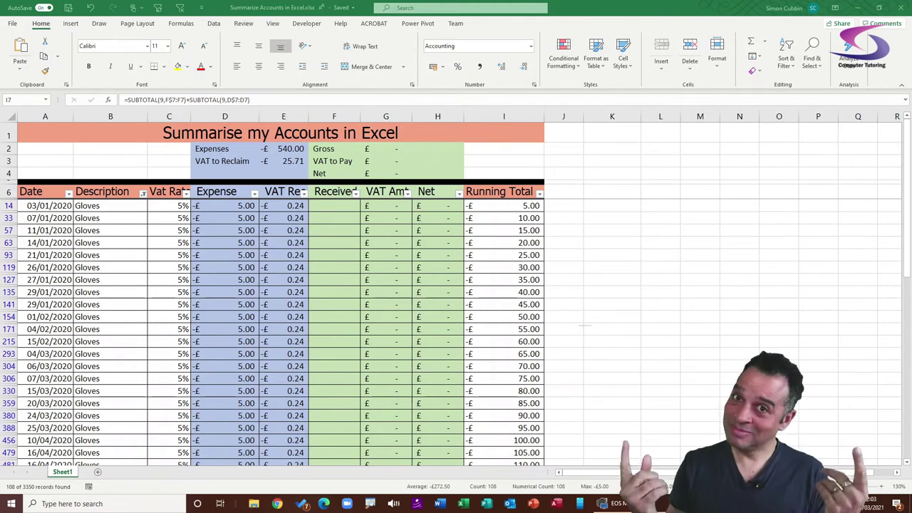
click(143, 194)
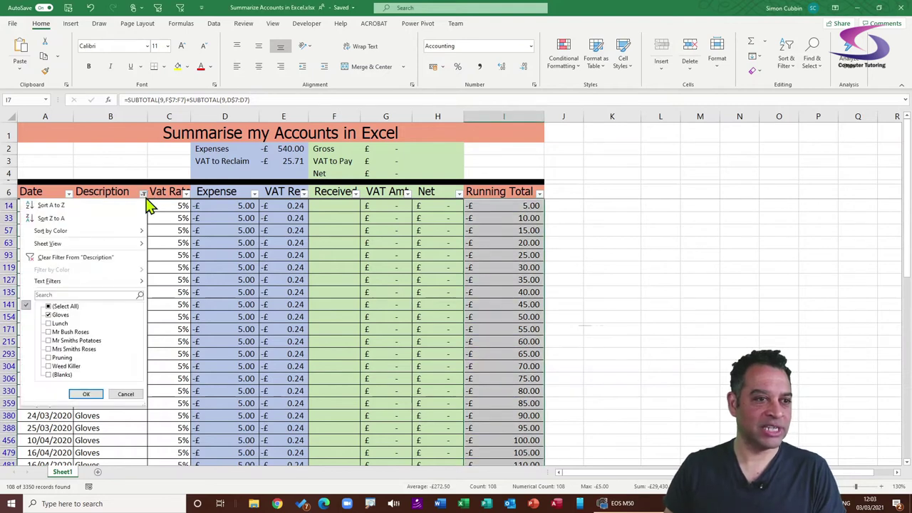
click(72, 258)
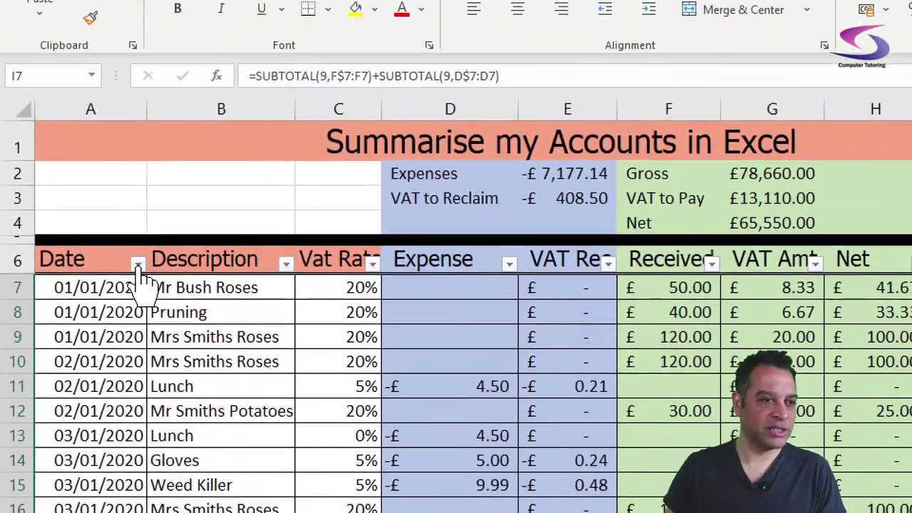
Filter the Date column to show only October, November and December 2020.
click(276, 7)
click(137, 254)
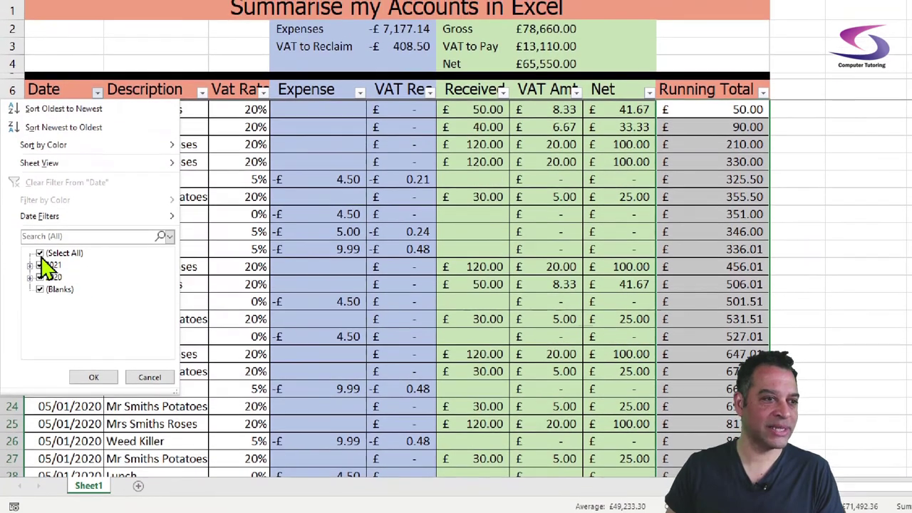
click(40, 227)
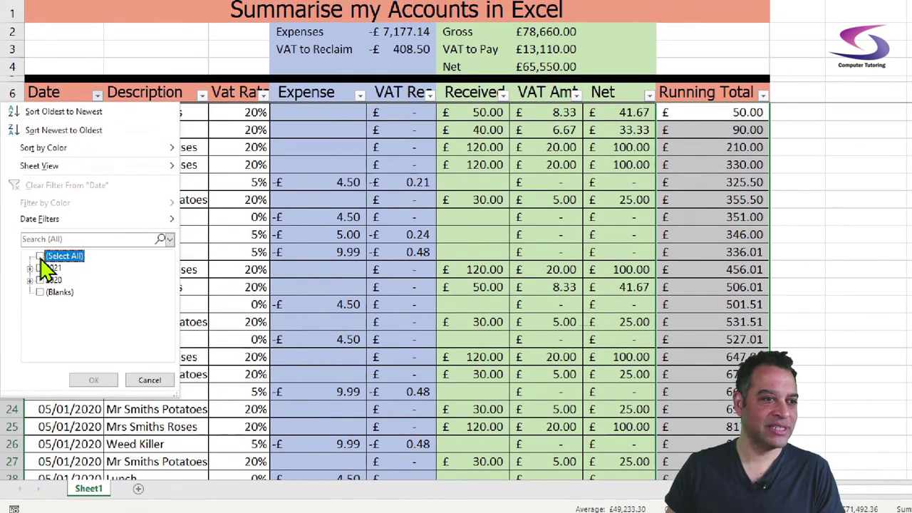
click(30, 251)
scroll(67, 278, down, 2)
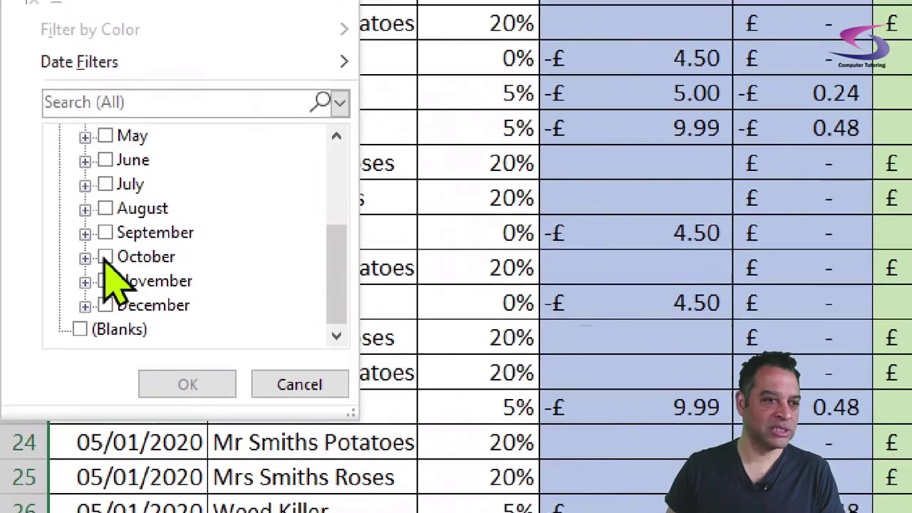
click(105, 256)
click(104, 281)
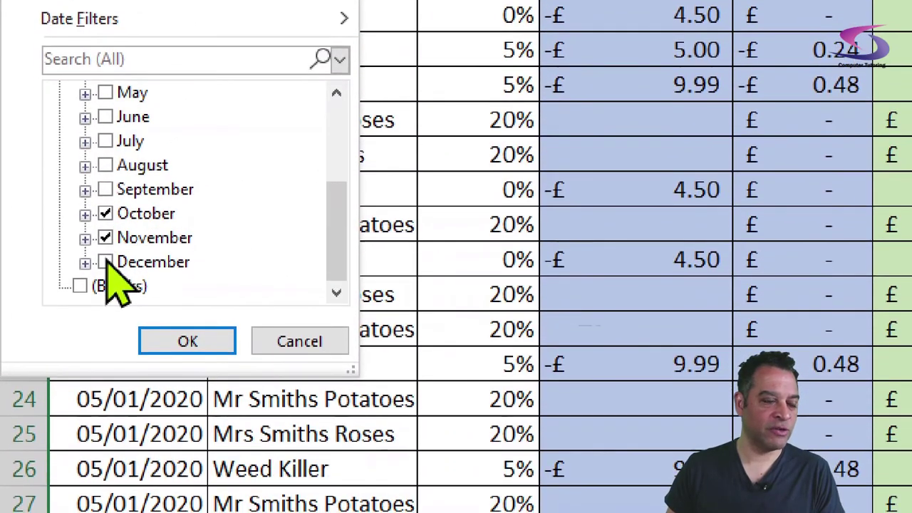
click(104, 262)
click(187, 342)
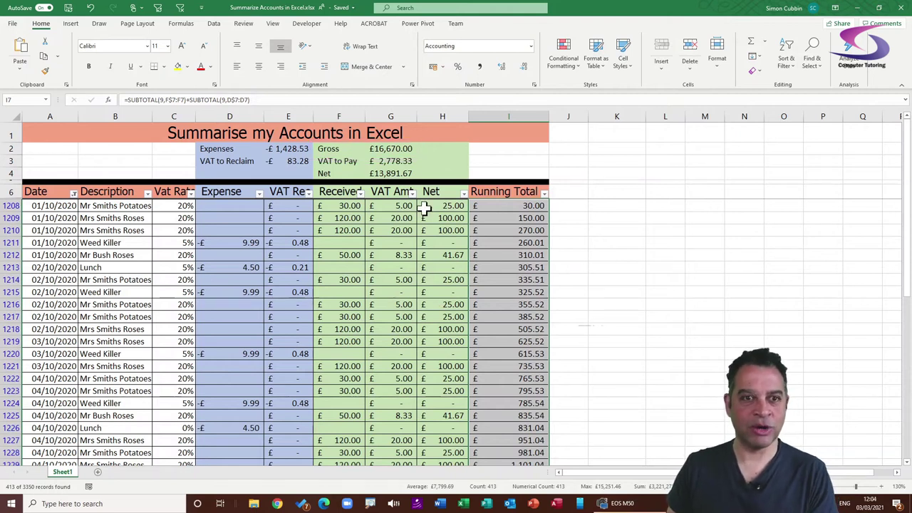
Add the Expenses and Gross totals in cell I2 with =E2+G2 and compare the result with the last visible Running Total.
click(495, 150)
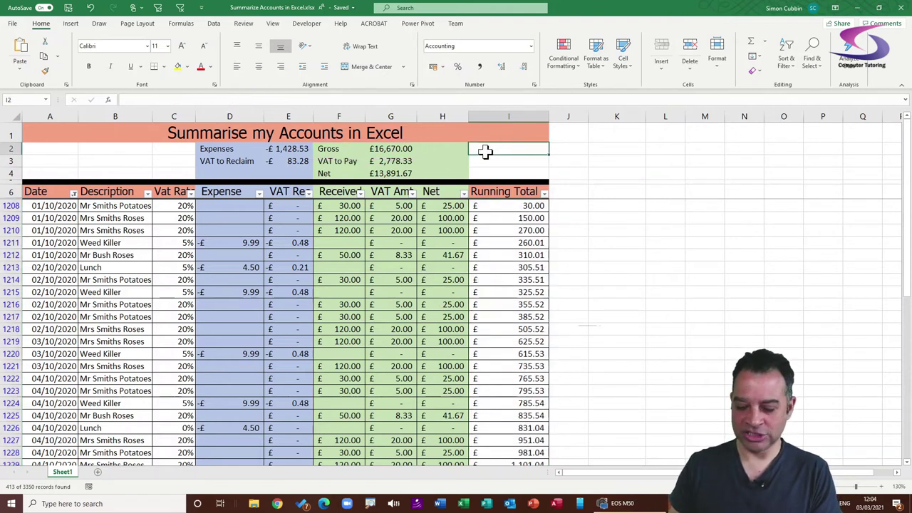
text(=)
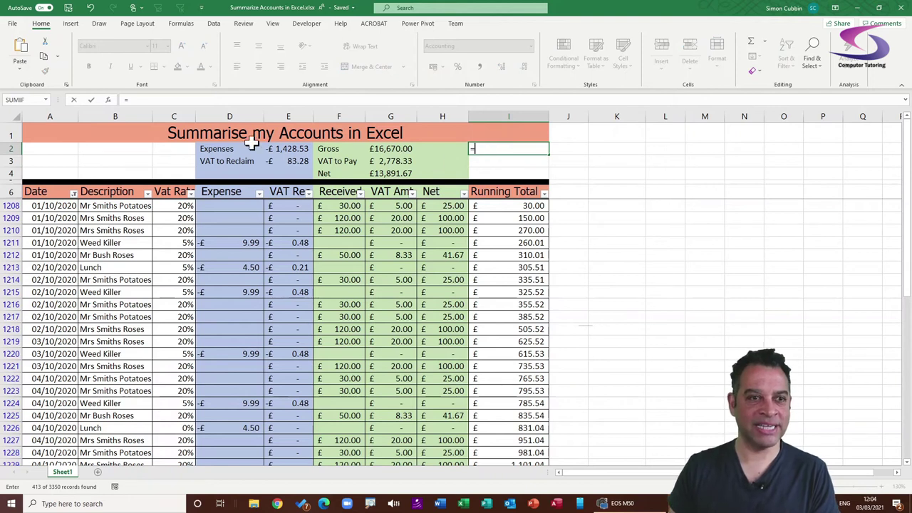
click(288, 148)
text(+)
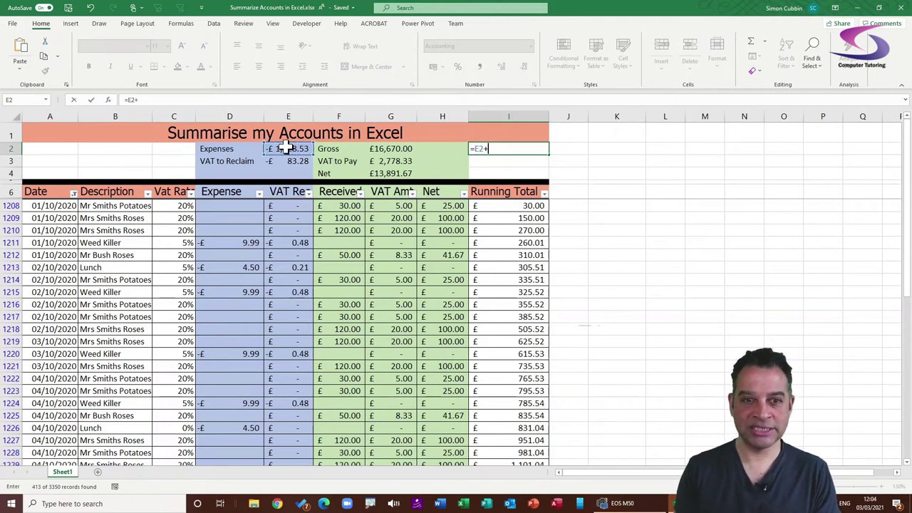
click(380, 148)
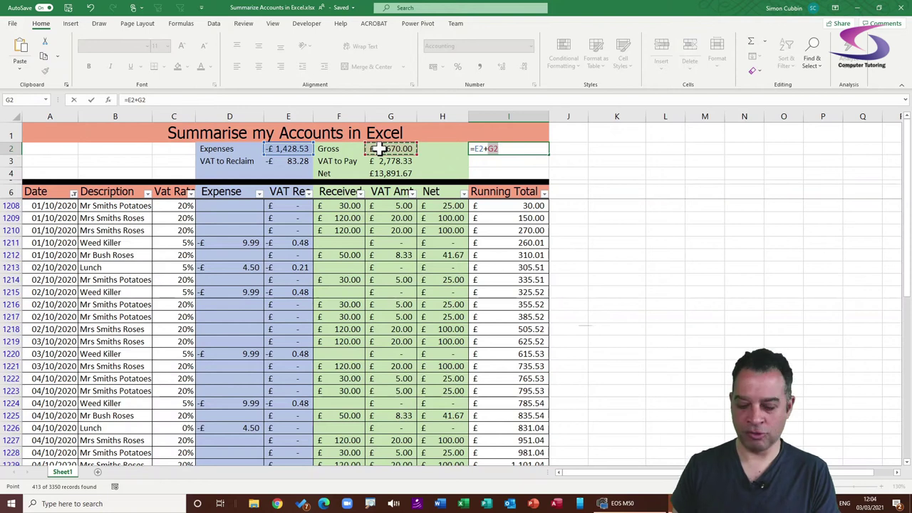
key(Return)
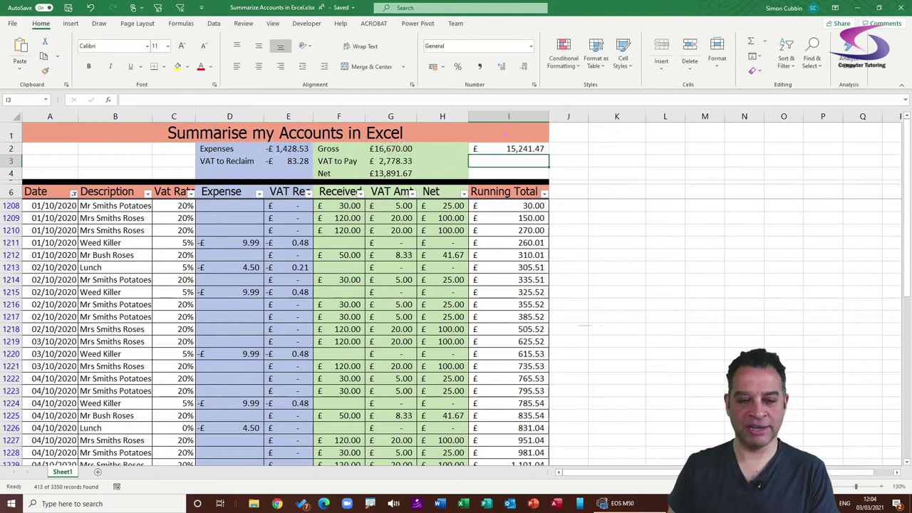
scroll(286, 335, down, 20)
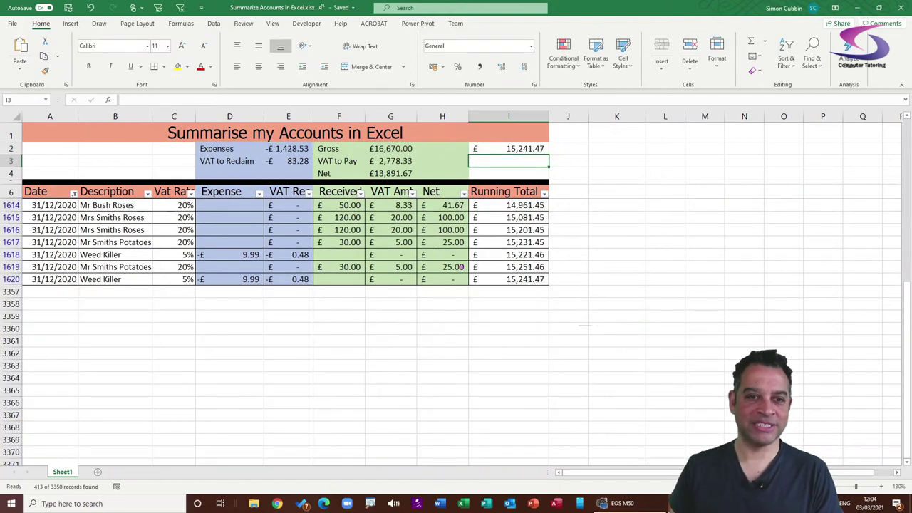
drag(452, 134, 566, 165)
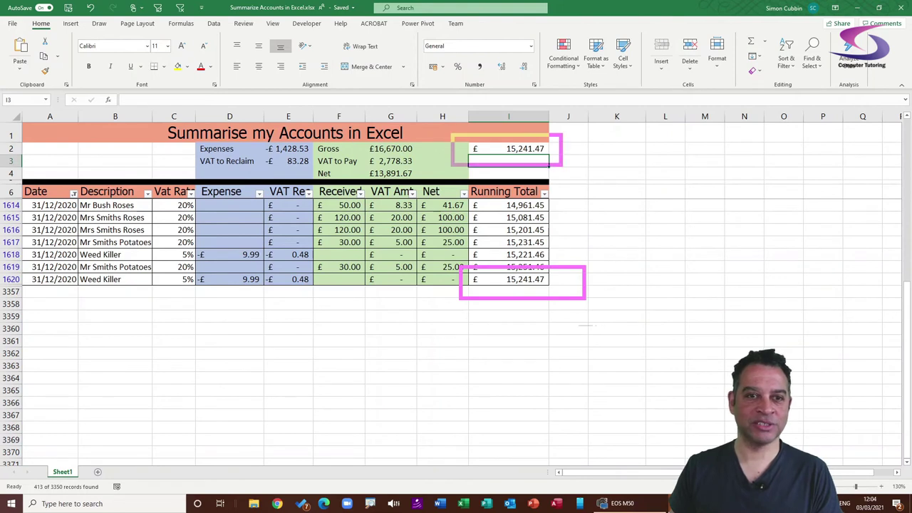